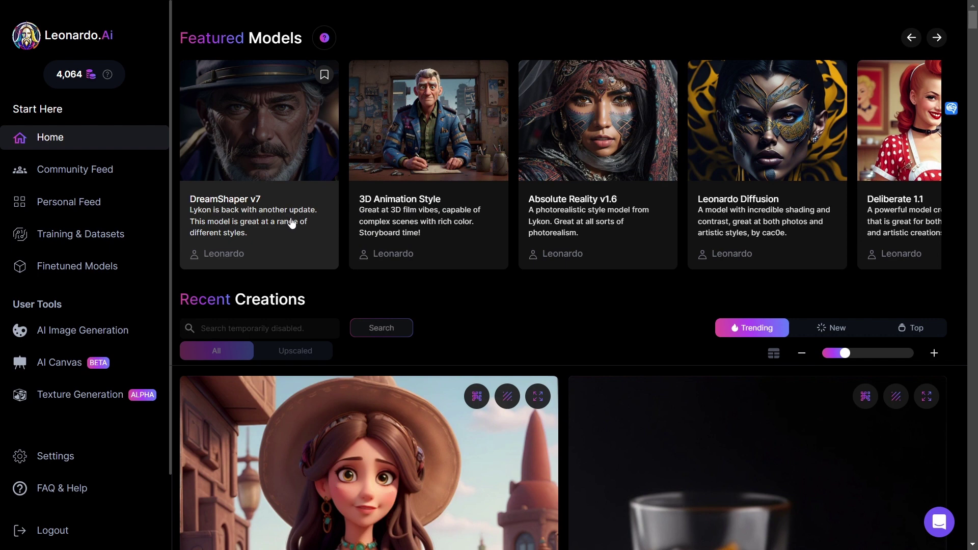
Load DreamShaper v7 from Featured Models into the AI Generation Tool.
click(290, 223)
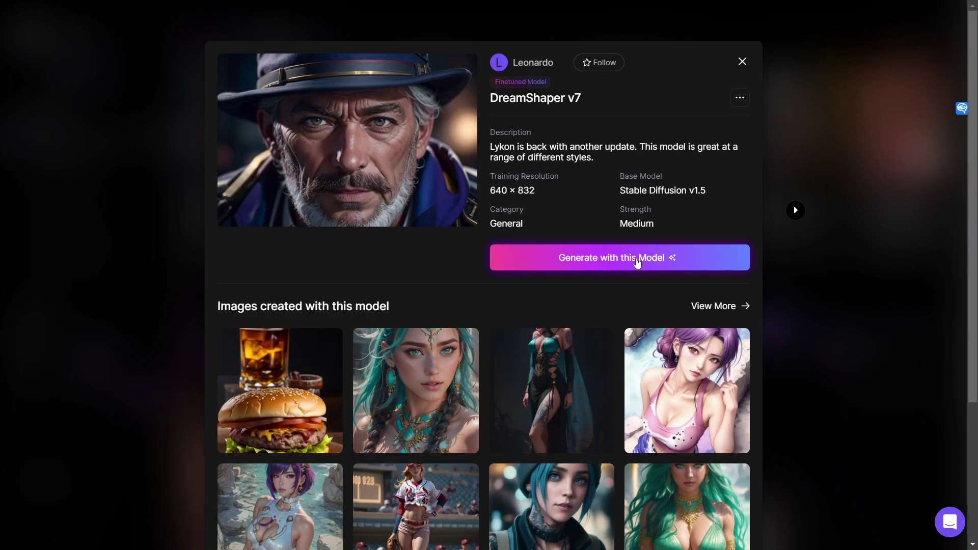
click(639, 259)
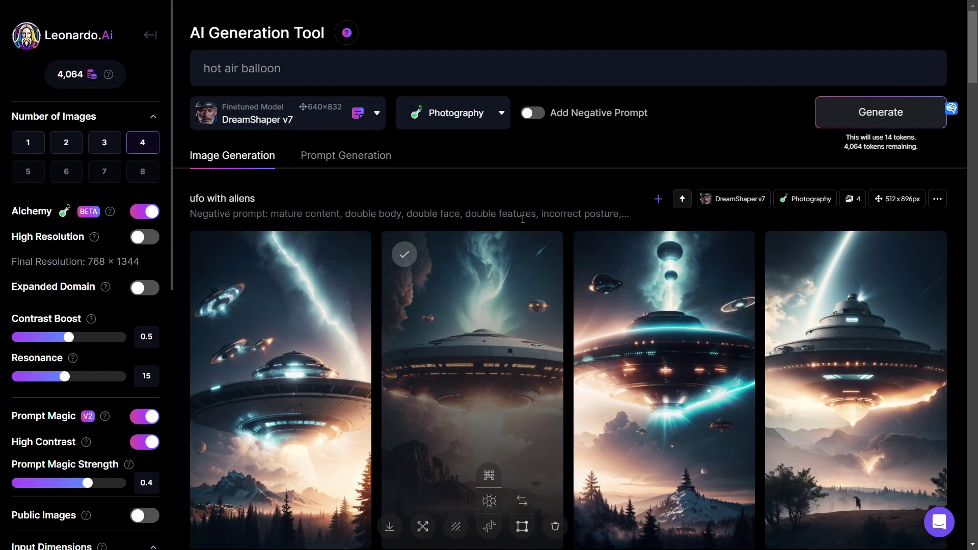
Rerun the 'ufo with aliens' generation with its original prompt and negative prompt.
click(935, 200)
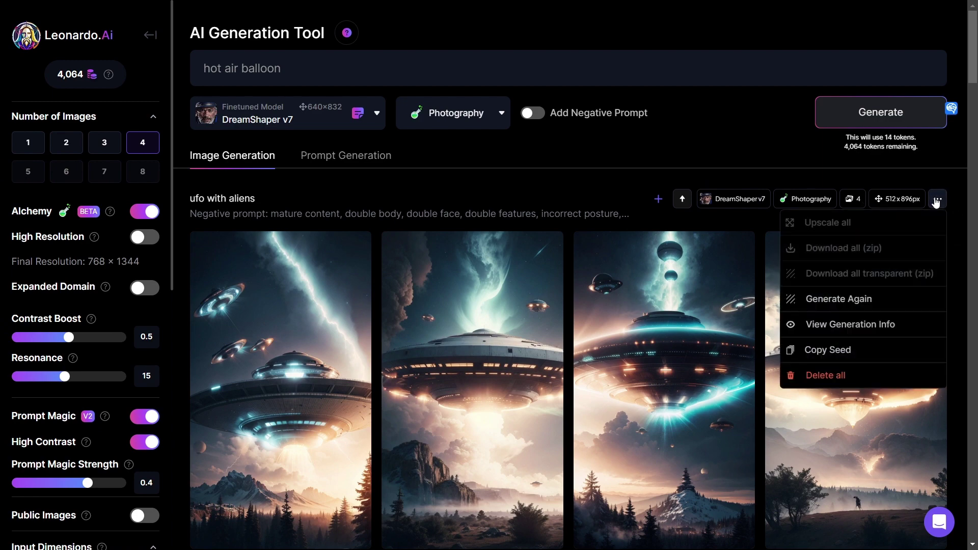
click(877, 304)
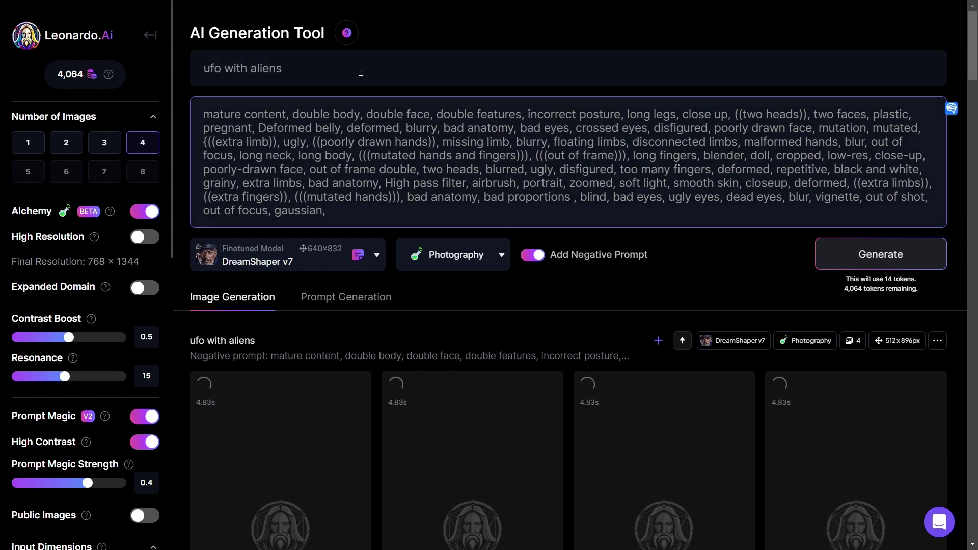
drag(361, 72, 205, 60)
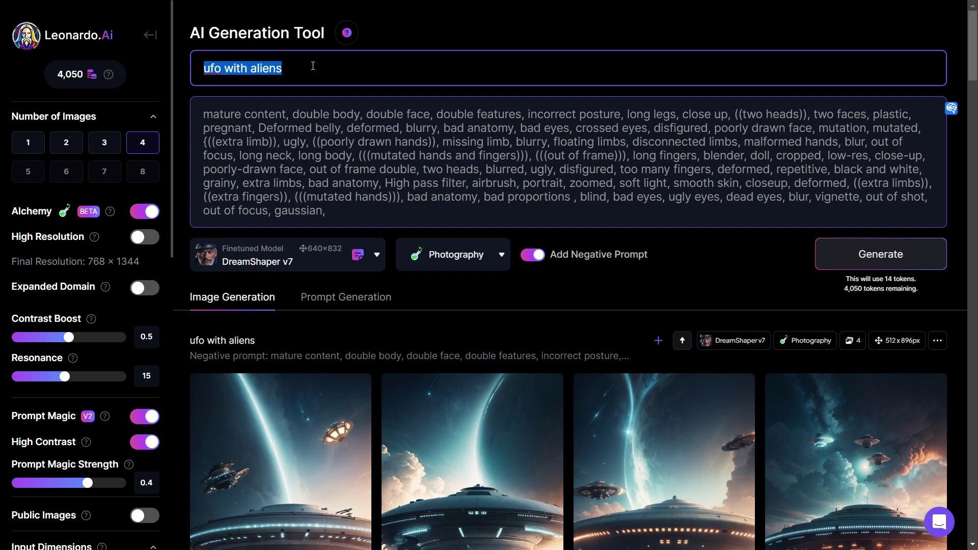
scroll(414, 262, down, 5)
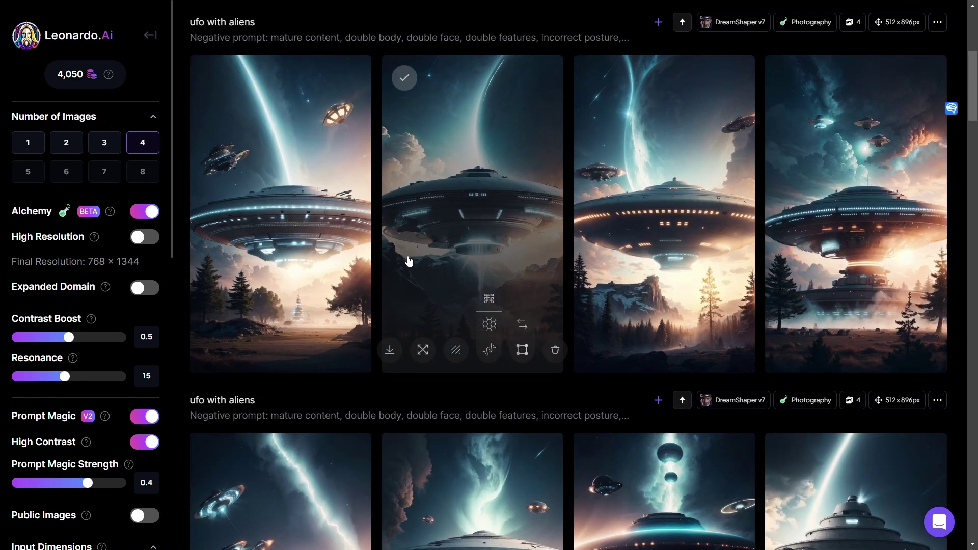
scroll(409, 261, up, 1)
scroll(412, 214, up, 3)
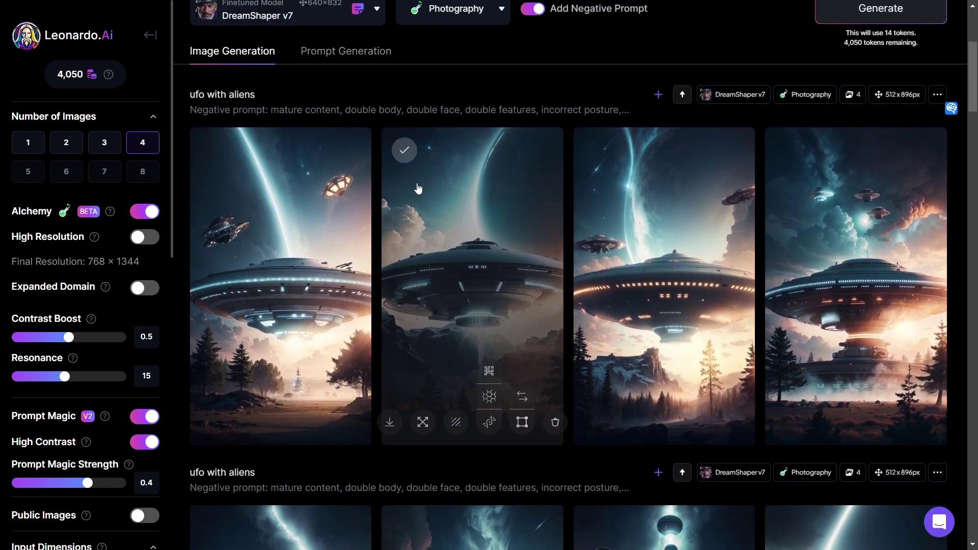
scroll(416, 187, down, 1)
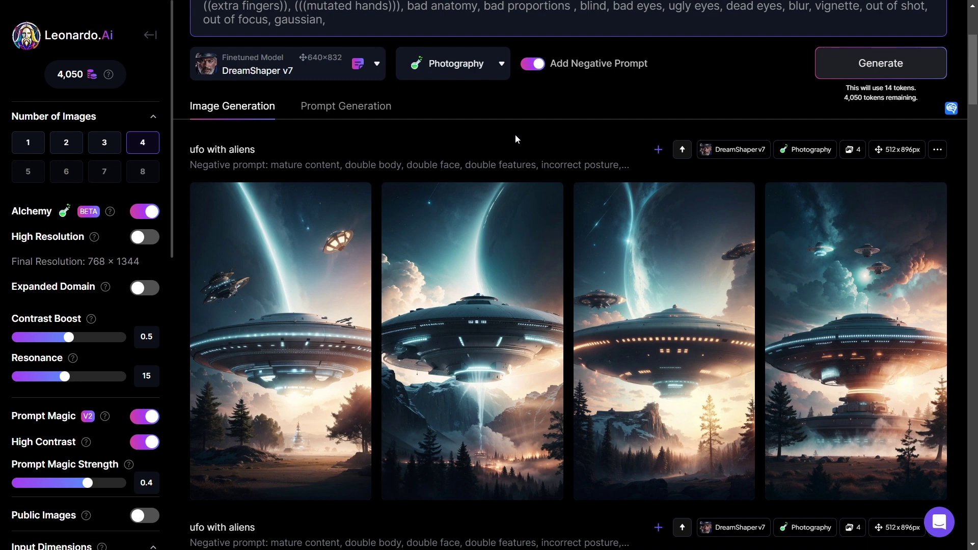
Replace the prompt with 'hot air balloons' and generate four images.
scroll(551, 133, up, 4)
triple_click(349, 69)
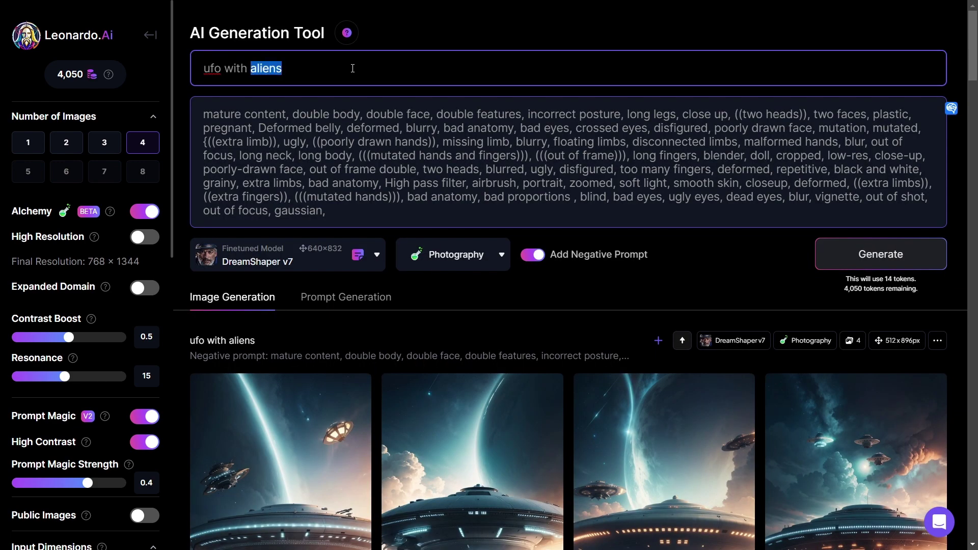
text(hot )
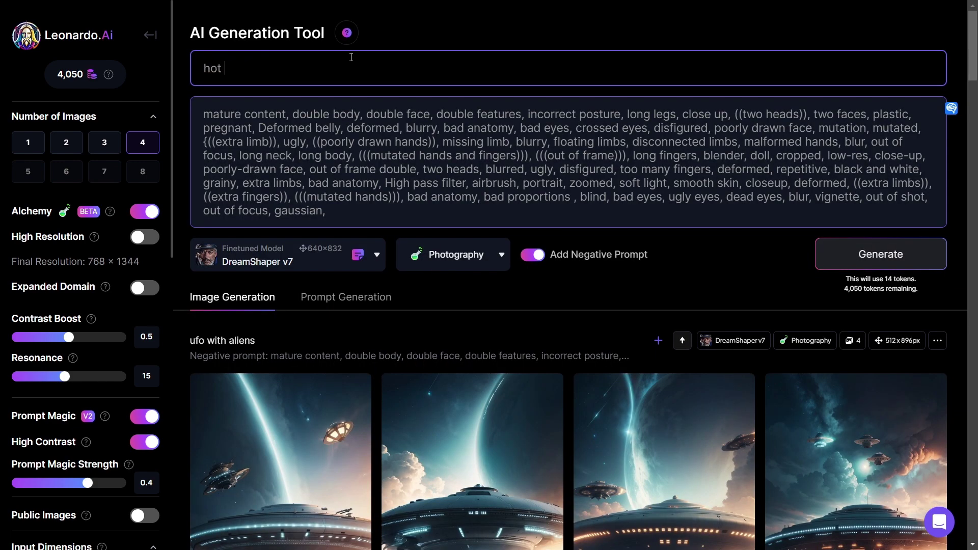
text(air balloons)
key(Return)
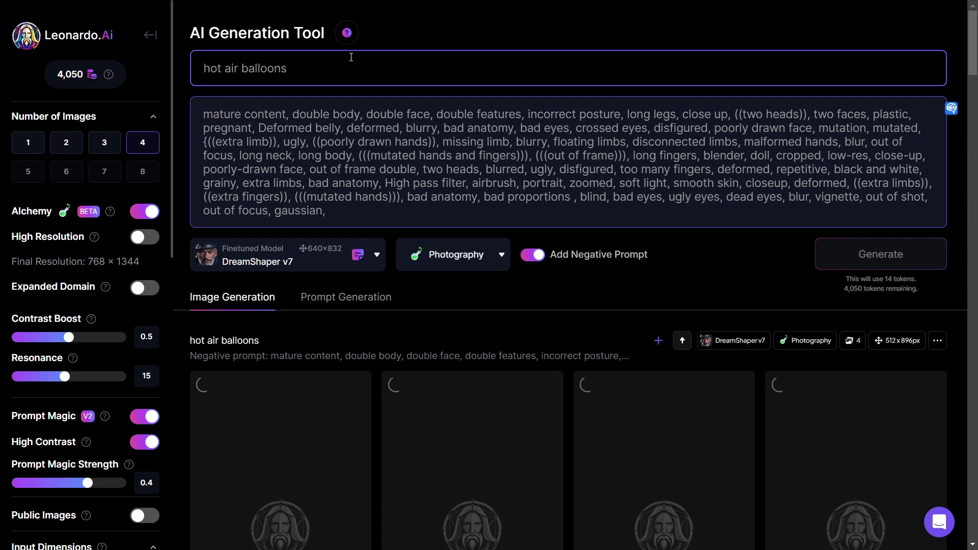
Generate image sets for 'red hot chili peppers' and 'blowing bubble gum'.
key(BackSpace)
key(BackSpace)
key(BackSpace)
key(BackSpace)
key(BackSpace)
key(BackSpace)
key(BackSpace)
key(BackSpace)
key(BackSpace)
key(BackSpace)
key(BackSpace)
key(BackSpace)
key(BackSpace)
key(BackSpace)
key(BackSpace)
key(BackSpace)
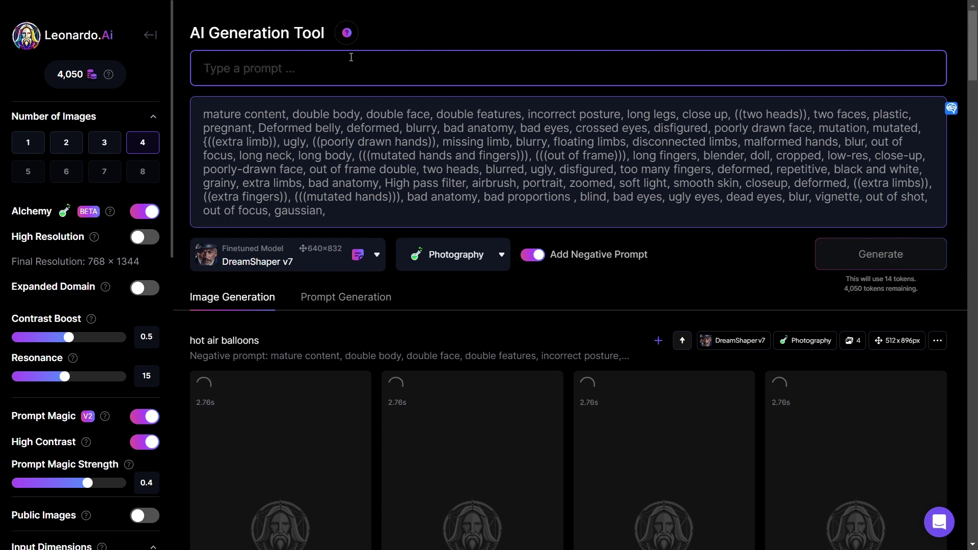
text(red ho)
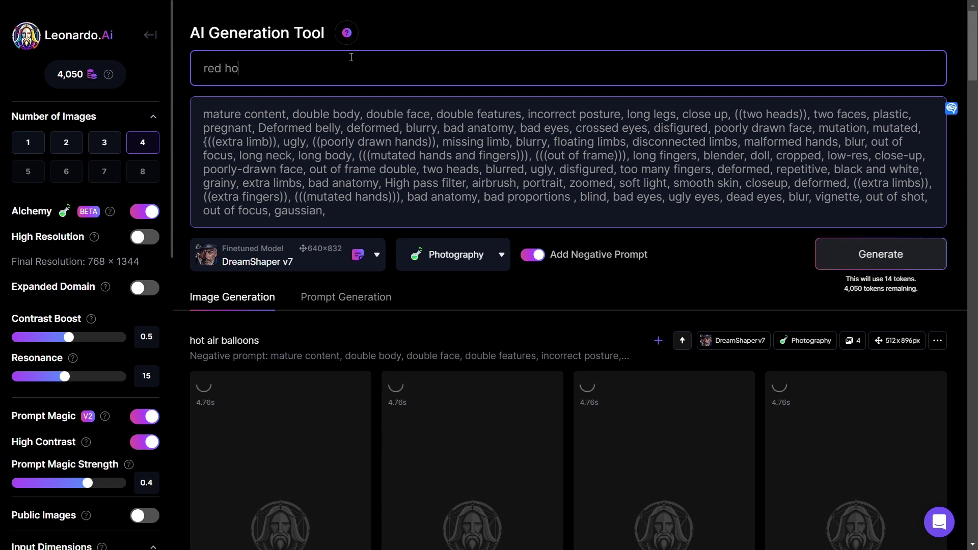
text(t chili peppers)
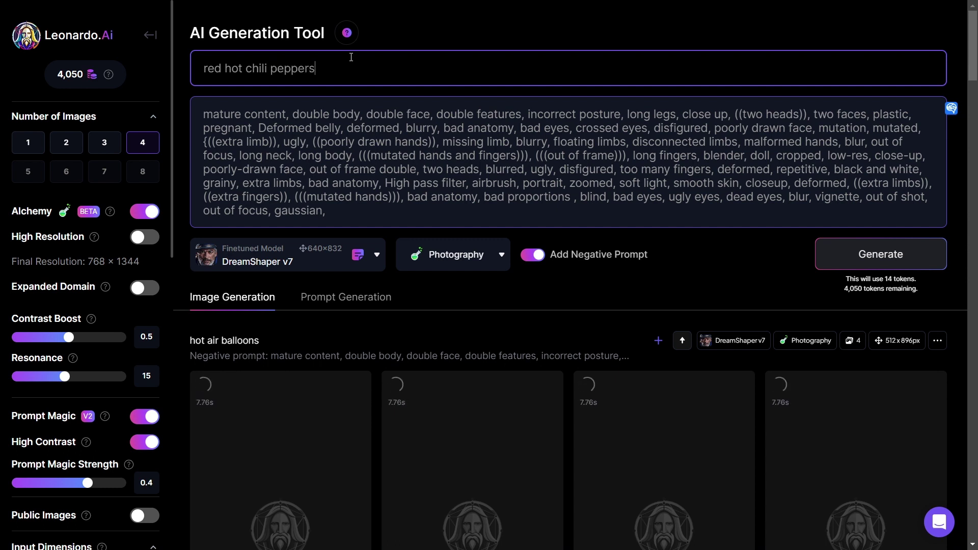
key(Return)
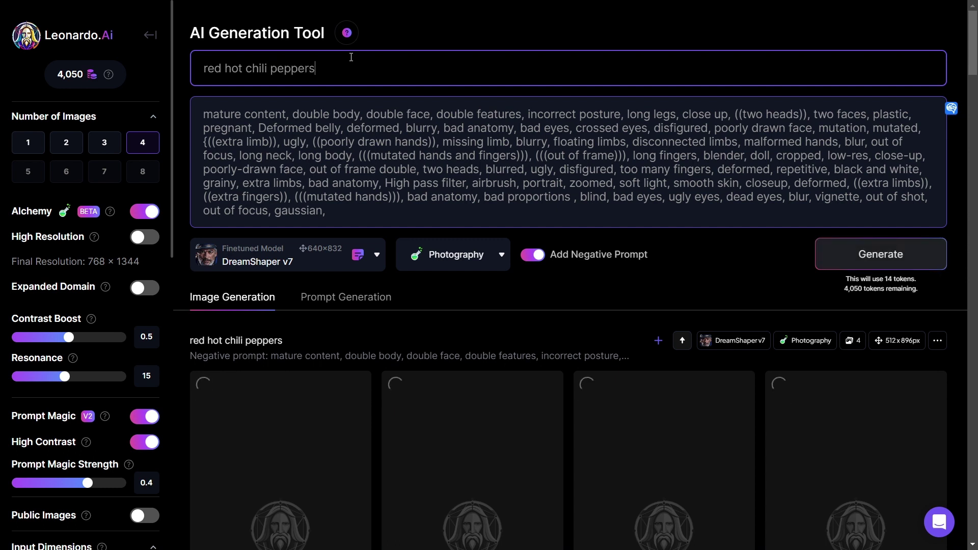
key(BackSpace)
key(BackSpace)
key(BackSpace)
key(BackSpace)
key(BackSpace)
key(BackSpace)
key(BackSpace)
key(BackSpace)
key(BackSpace)
key(BackSpace)
key(BackSpace)
key(BackSpace)
key(BackSpace)
key(BackSpace)
key(BackSpace)
key(BackSpace)
key(BackSpace)
key(BackSpace)
key(BackSpace)
key(BackSpace)
key(BackSpace)
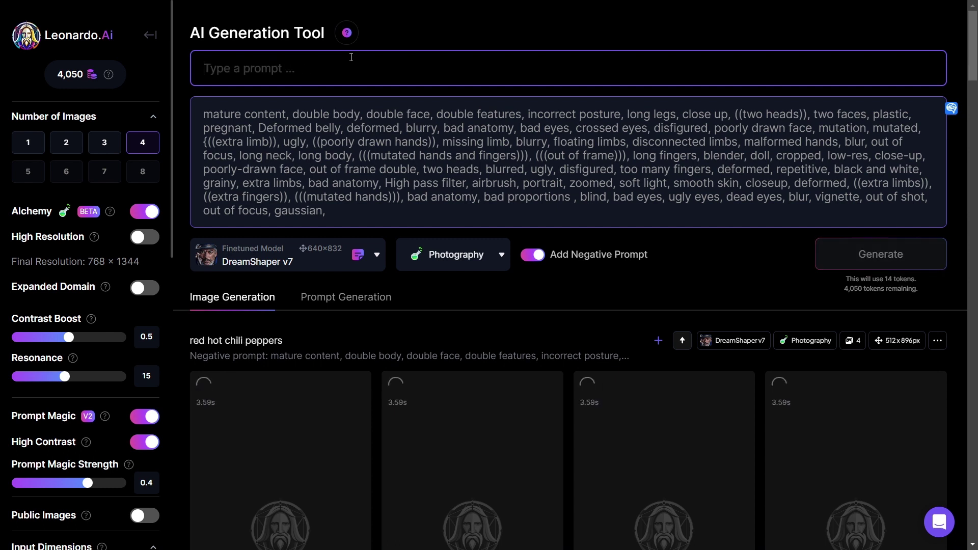
text(blowing bug)
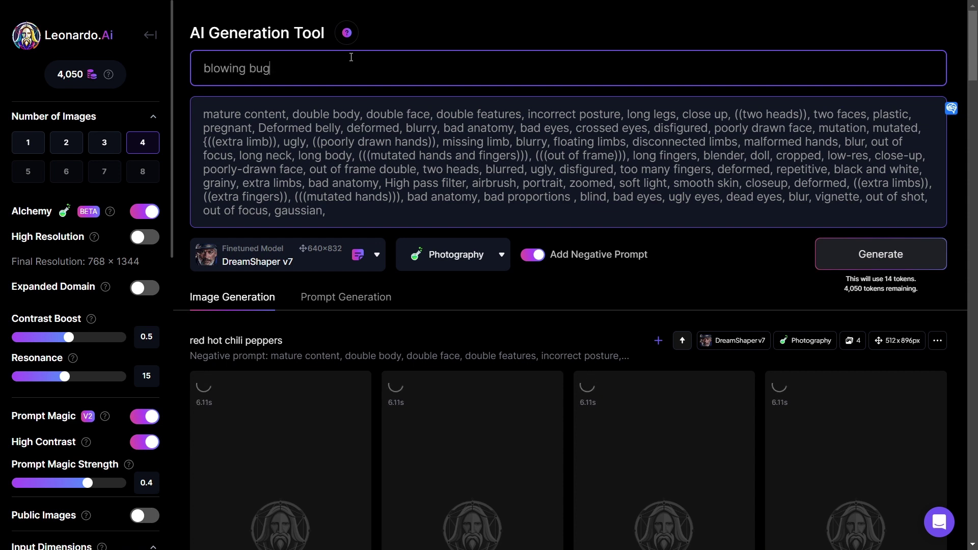
key(BackSpace)
text(bble b)
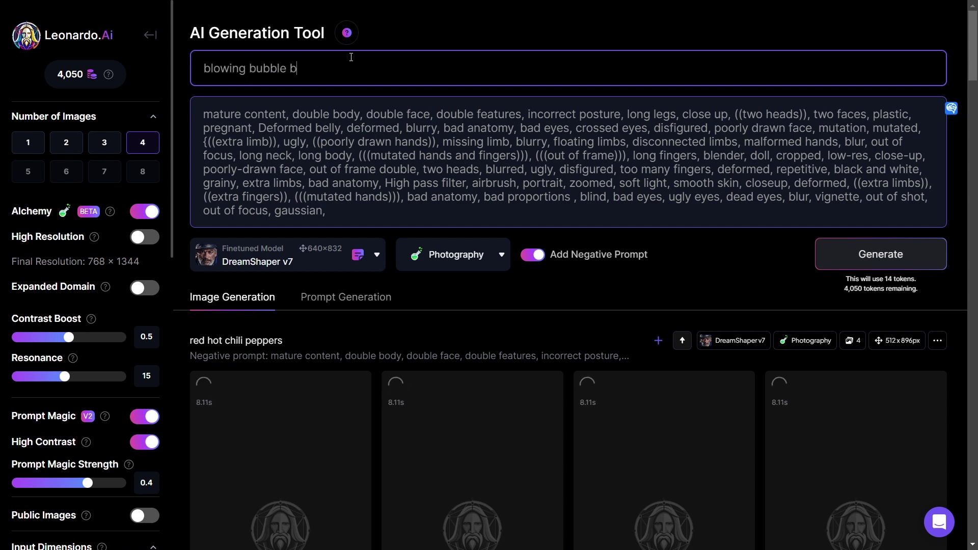
key(BackSpace)
text(gum)
key(Return)
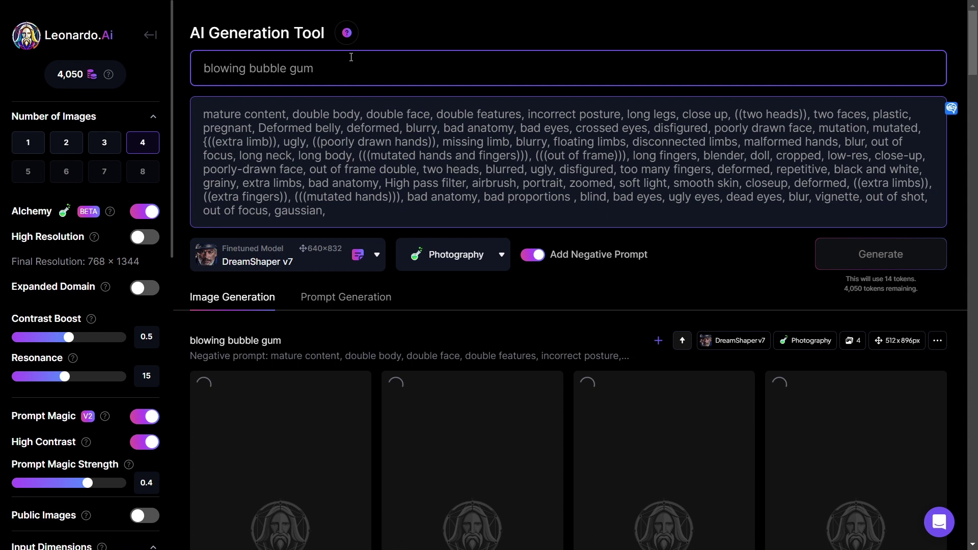
Generate image sets for 'dog at the beach' and 'ship in a bottle'.
key(BackSpace)
key(BackSpace)
key(BackSpace)
key(BackSpace)
key(BackSpace)
key(BackSpace)
key(BackSpace)
key(BackSpace)
key(BackSpace)
key(BackSpace)
key(BackSpace)
key(BackSpace)
key(BackSpace)
key(BackSpace)
key(BackSpace)
key(BackSpace)
key(BackSpace)
key(BackSpace)
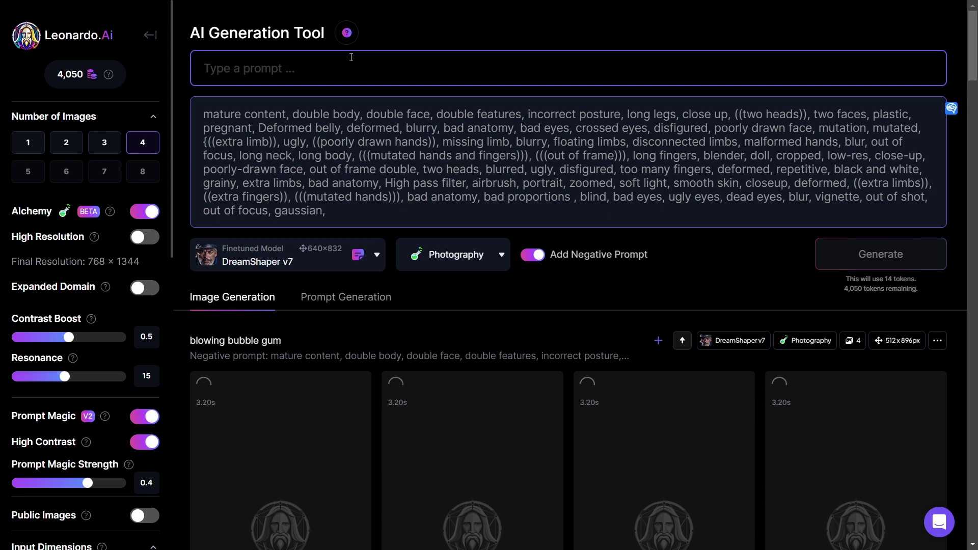
text(dog at the )
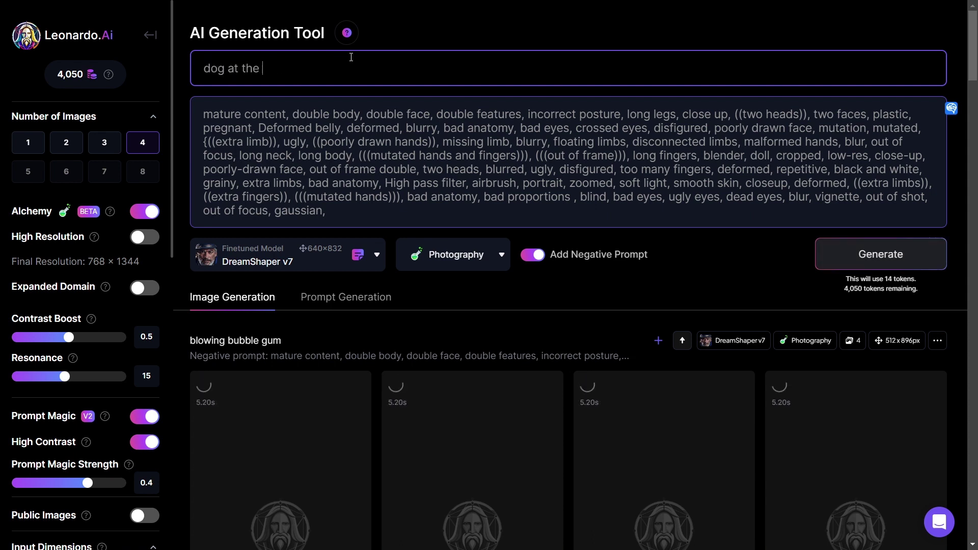
text(beach)
key(Return)
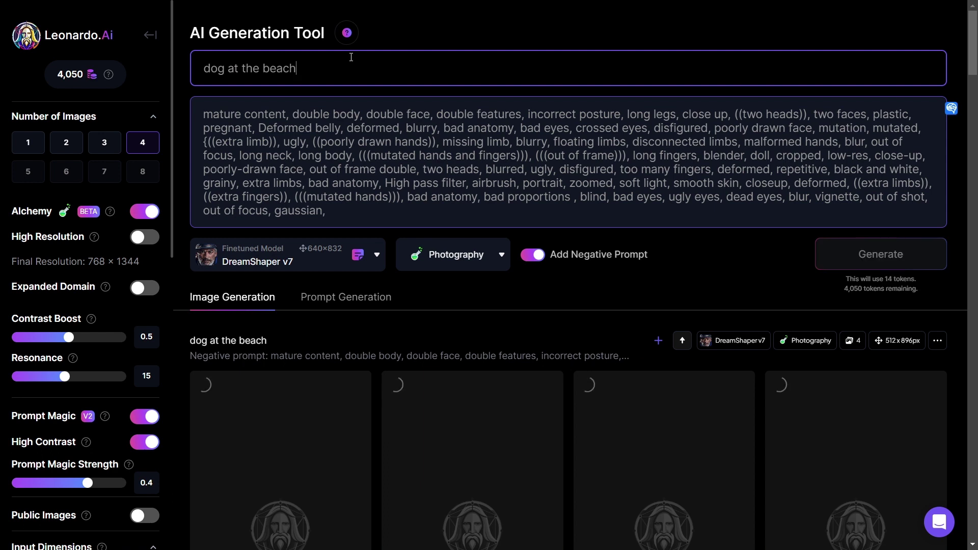
key(BackSpace)
key(BackSpace)
key(BackSpace)
key(BackSpace)
key(BackSpace)
key(BackSpace)
key(BackSpace)
key(BackSpace)
key(BackSpace)
key(BackSpace)
key(BackSpace)
key(BackSpace)
key(BackSpace)
key(BackSpace)
key(BackSpace)
key(BackSpace)
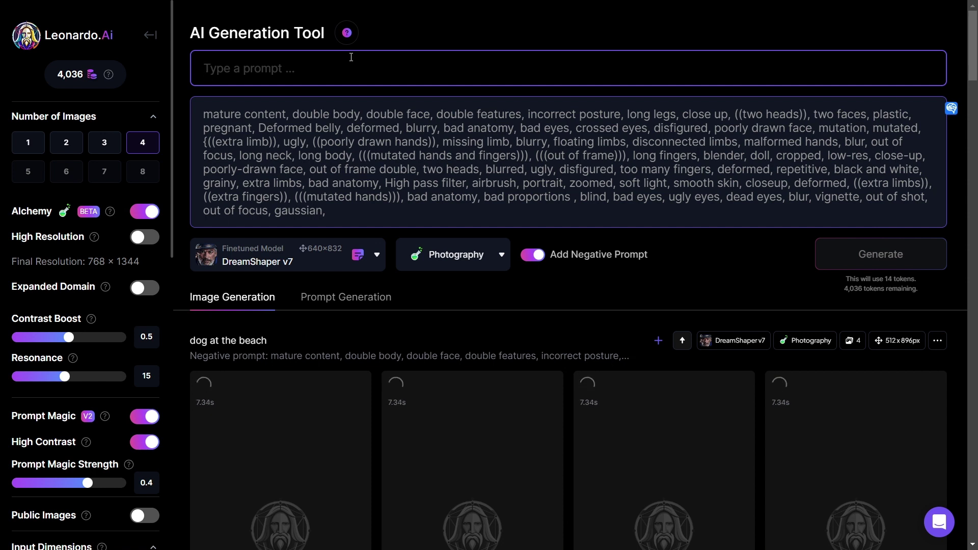
text(ship in a bo)
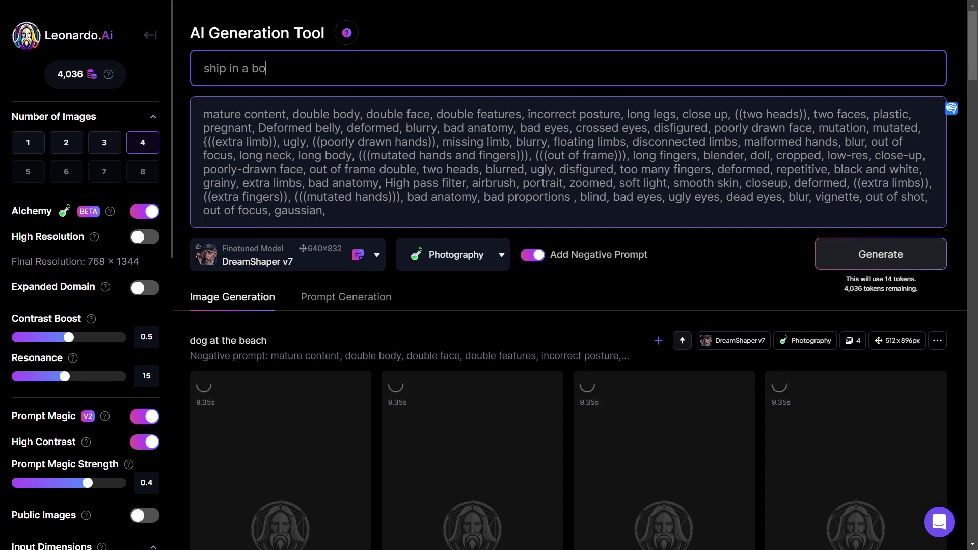
text(ttle)
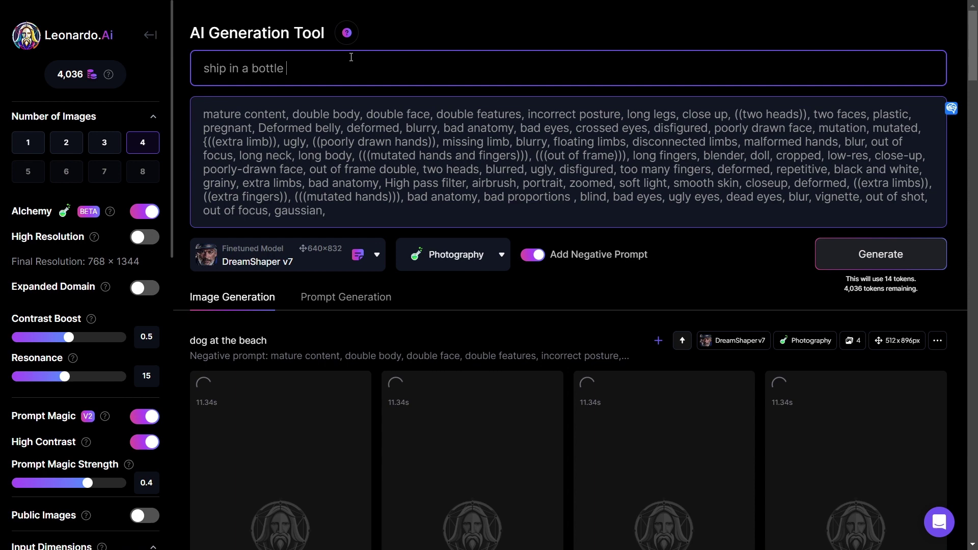
key(Return)
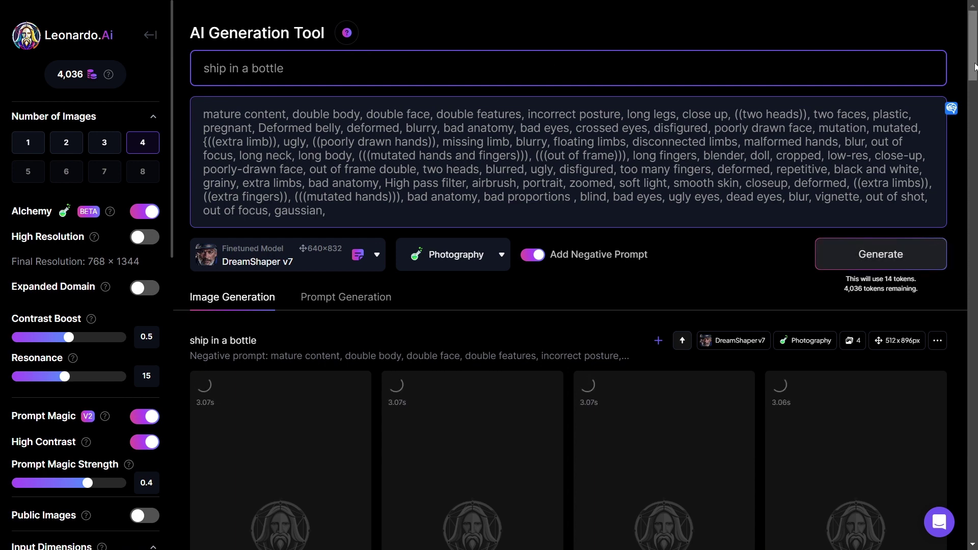
Preview and download the fourth hot air balloons image, then open it in Photoshop.
drag(974, 66, 974, 300)
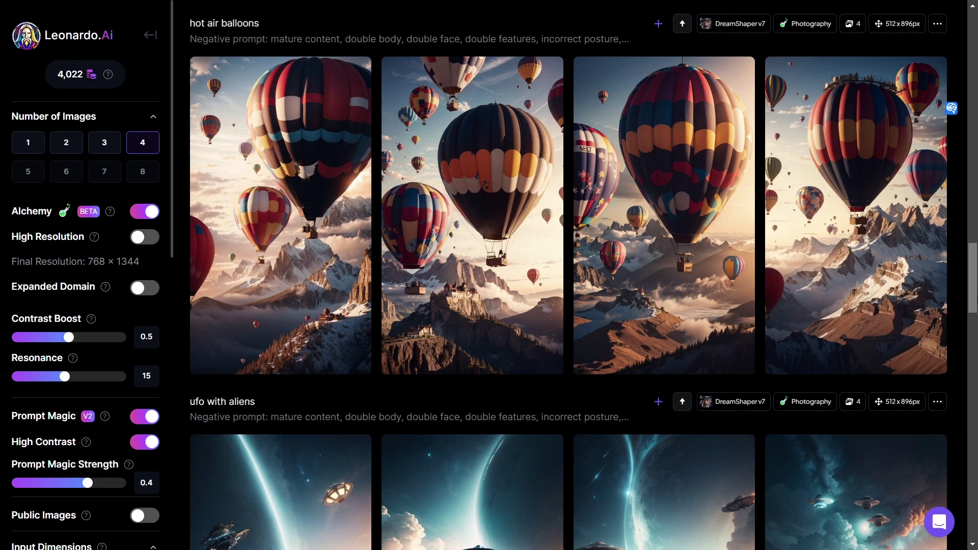
click(869, 239)
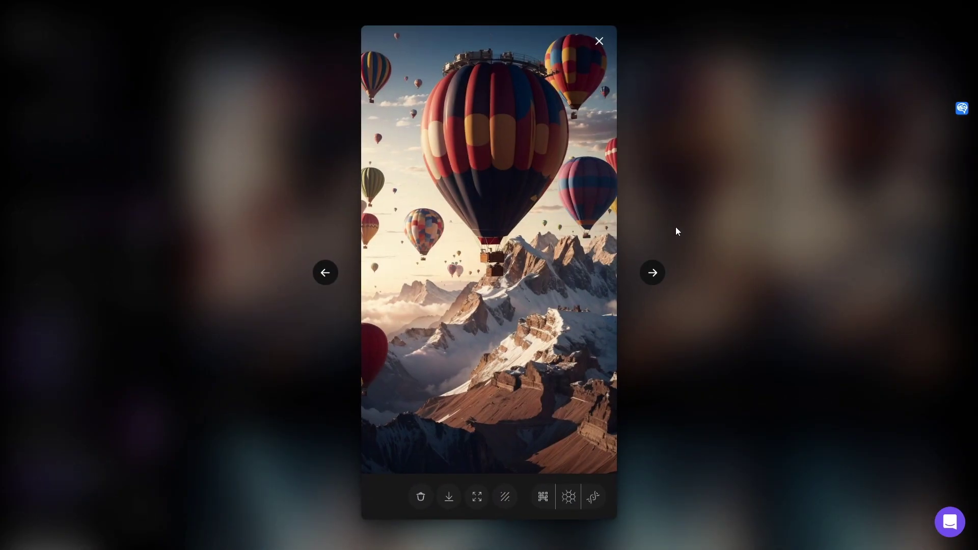
click(674, 227)
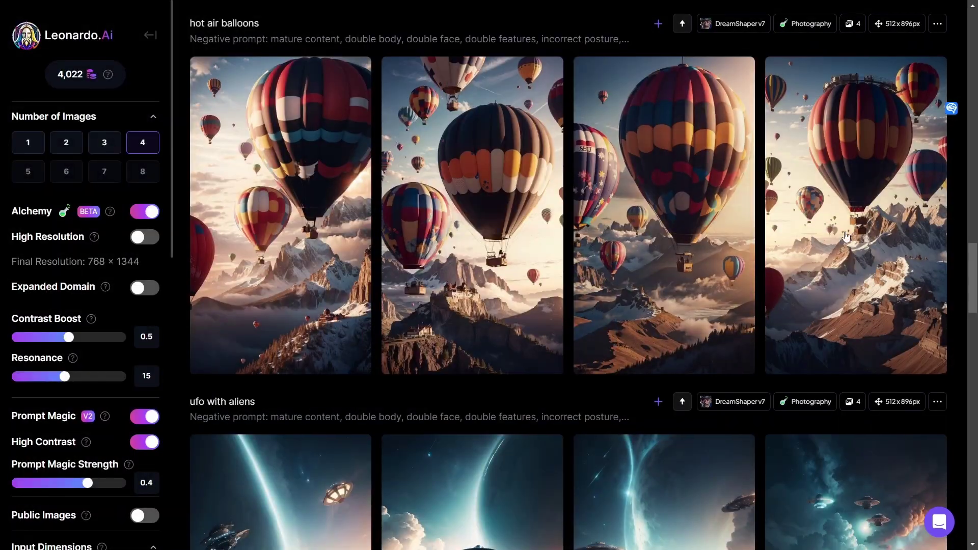
click(775, 355)
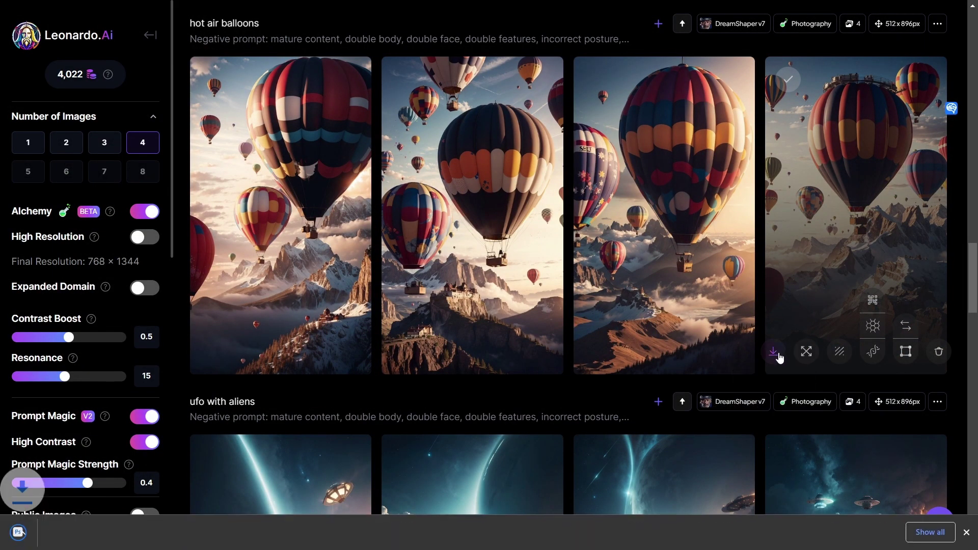
click(131, 537)
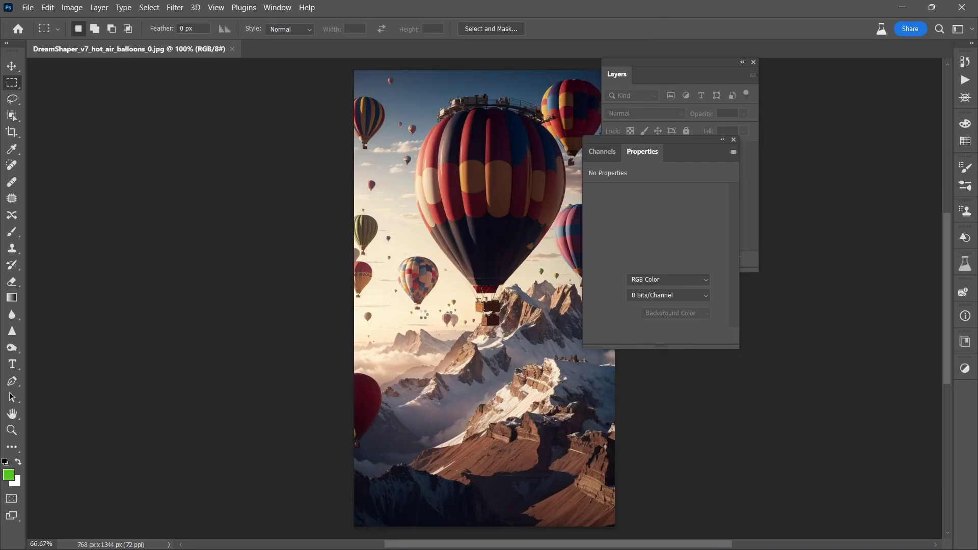
Set canvas width to 1800 px, fit to screen, and marquee-select the left and right white strips.
alt+scroll(478, 332, down, 4)
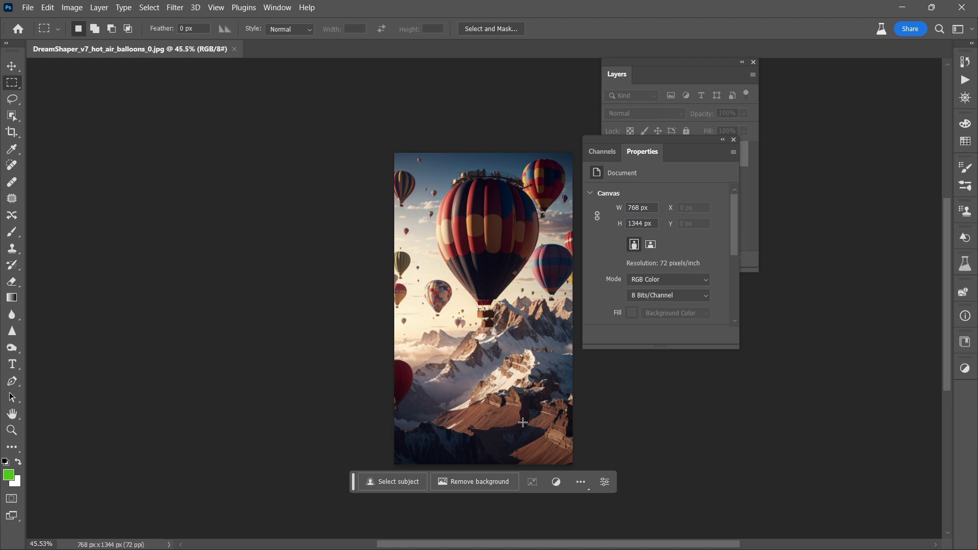
click(650, 206)
text(1800)
key(Return)
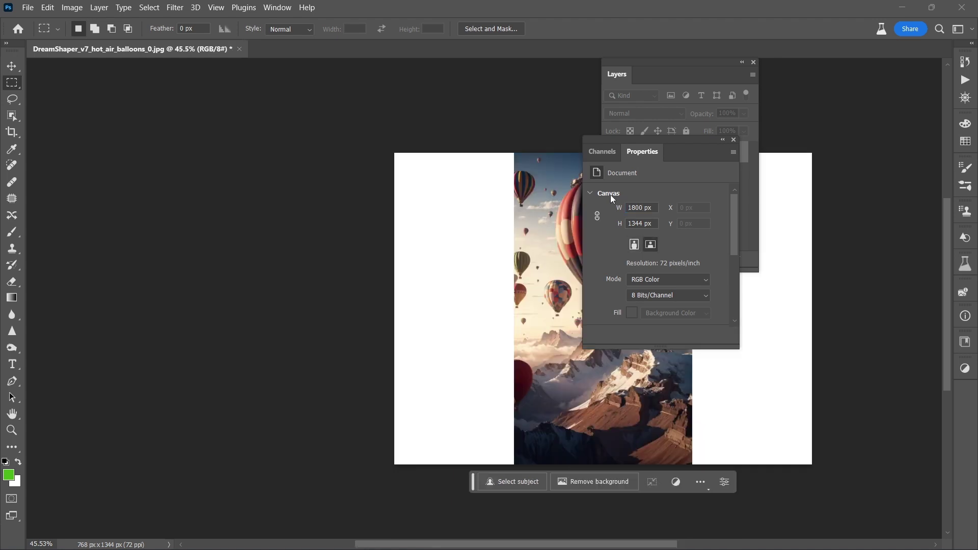
key(ctrl+0)
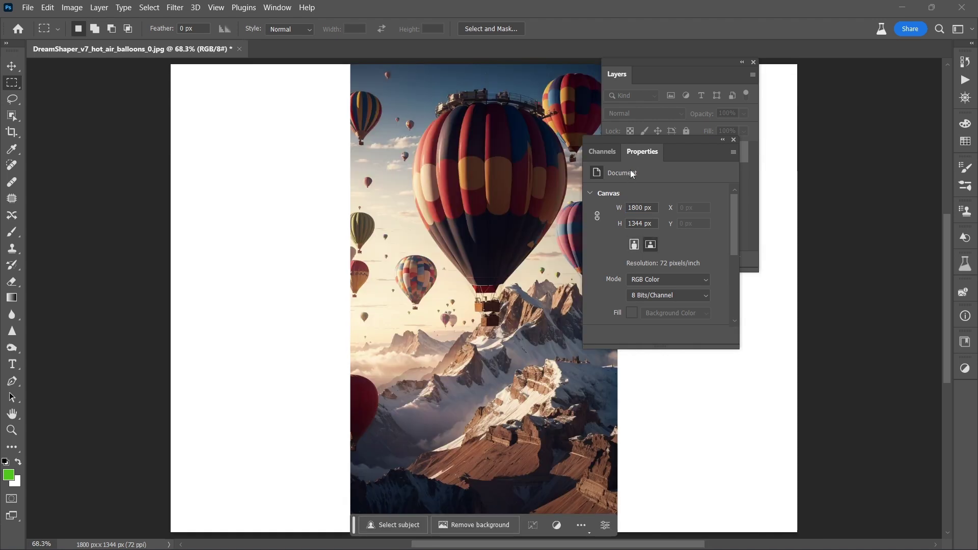
scroll(557, 284, down, 3)
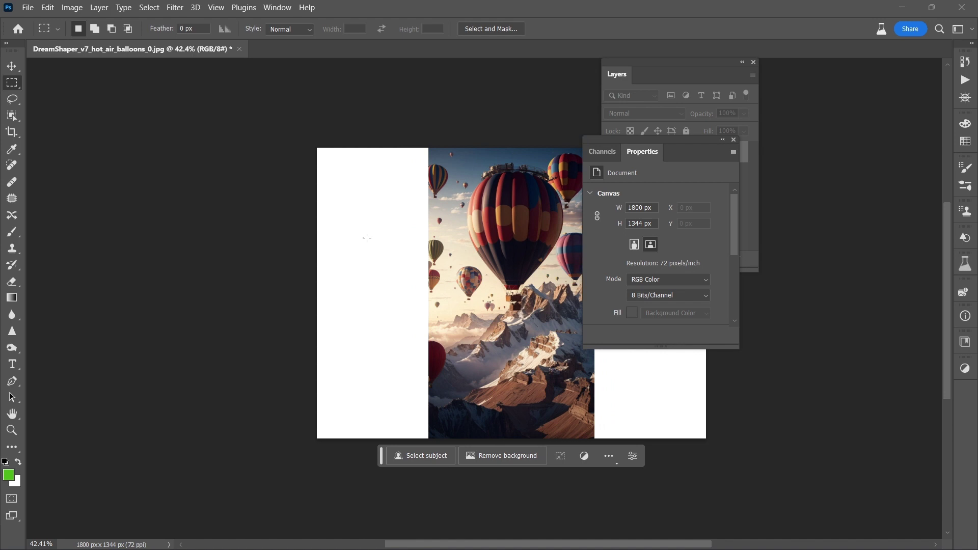
scroll(298, 137, up, 1)
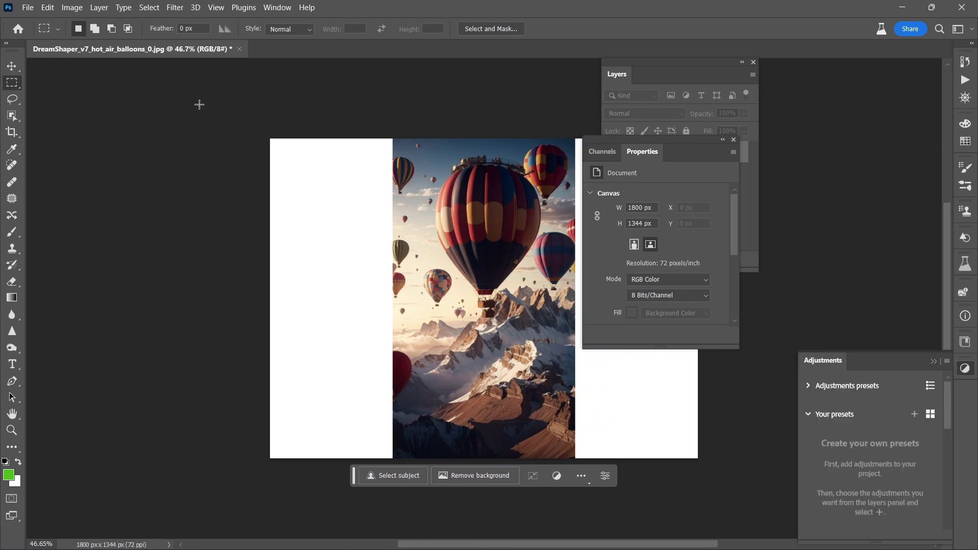
drag(201, 104, 411, 499)
drag(719, 482, 565, 126)
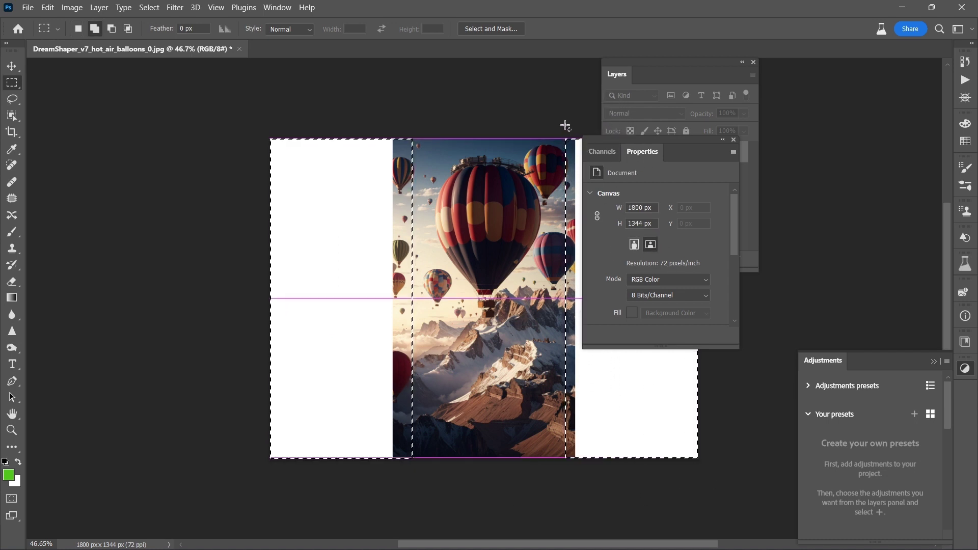
Run Generative Fill with an empty prompt and cycle to the third of three variations.
click(402, 477)
click(542, 473)
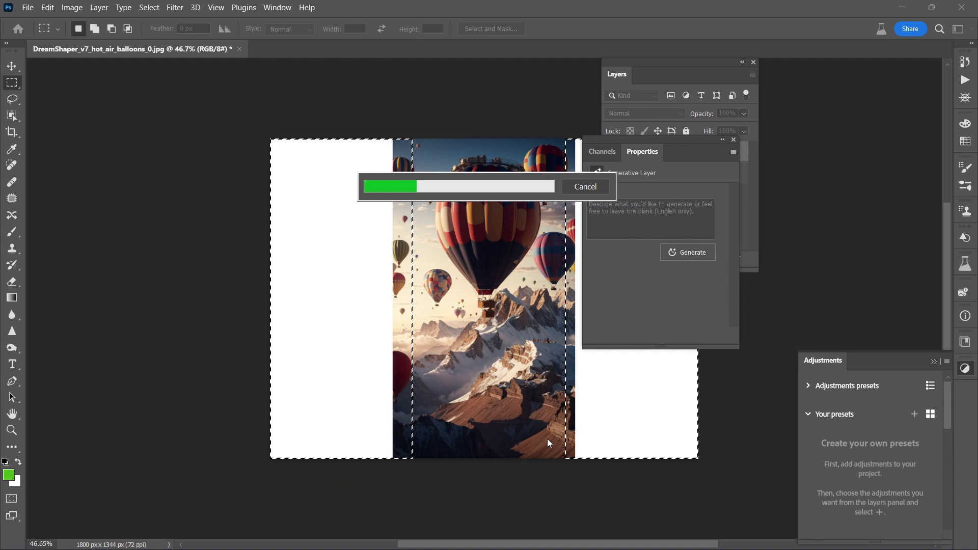
scroll(540, 454, up, 3)
scroll(538, 457, down, 3)
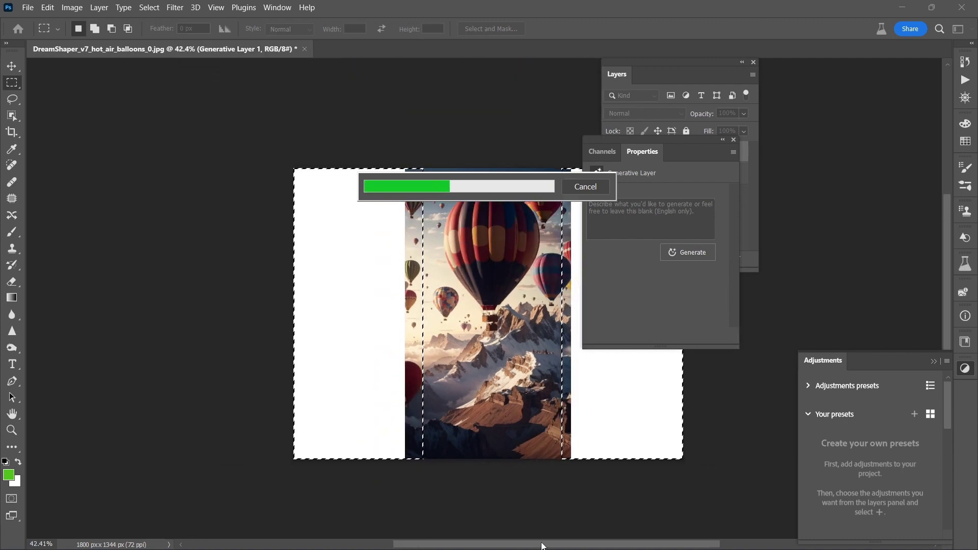
drag(555, 544, 564, 546)
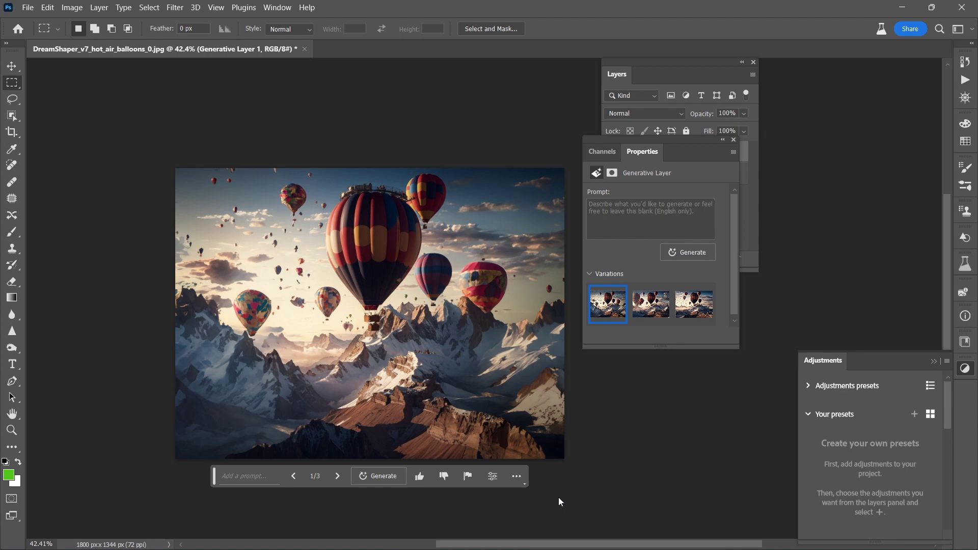
click(341, 476)
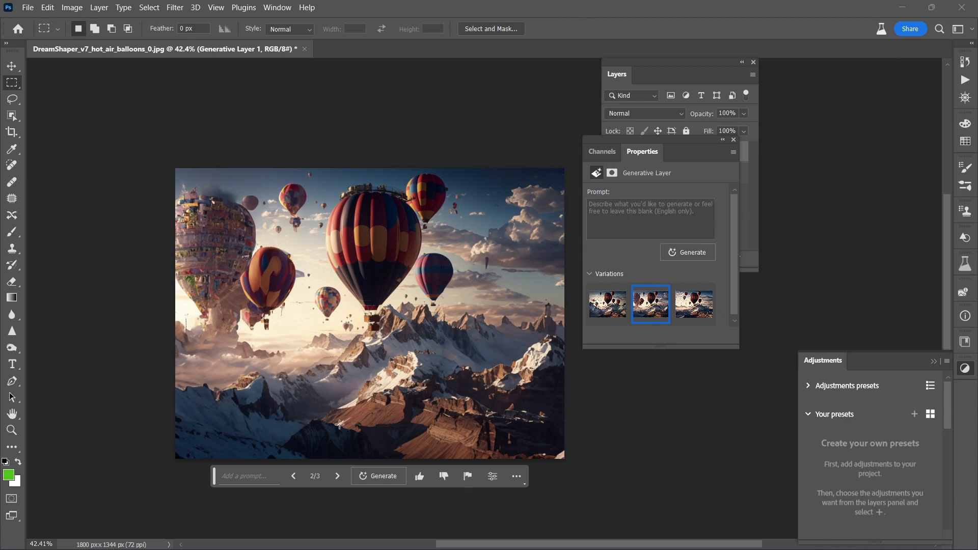
click(338, 476)
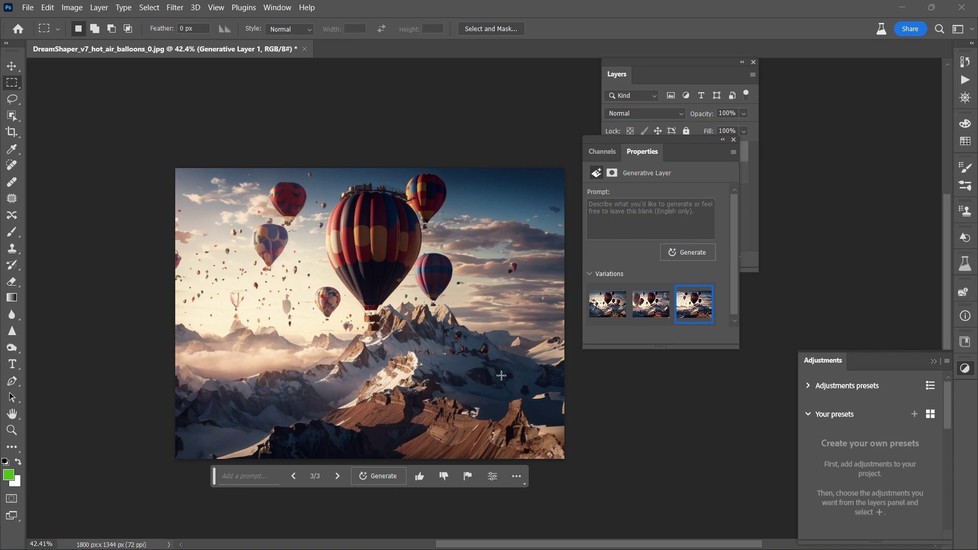
Back in Leonardo.Ai, scroll up to the blowing bubble gum row and download its first image.
key(alt+Tab)
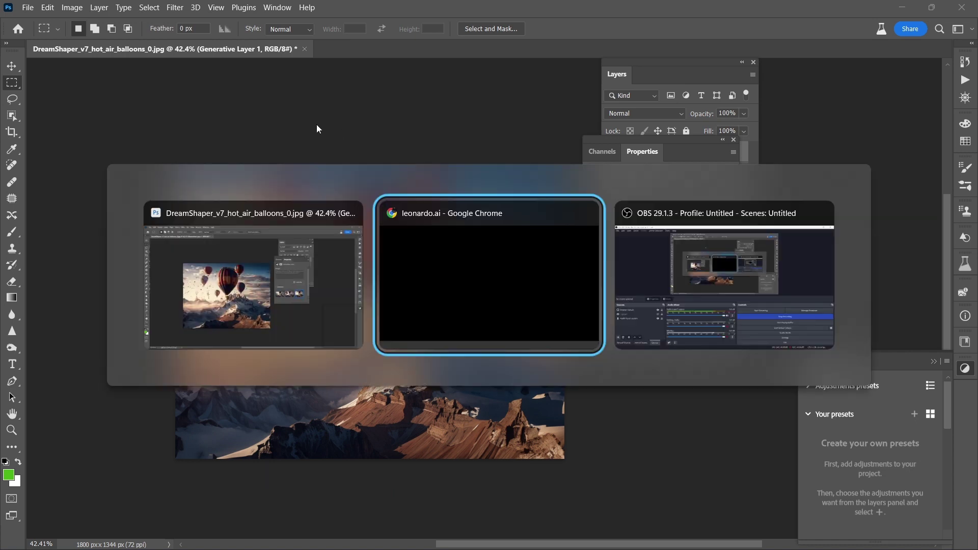
scroll(623, 264, up, 5)
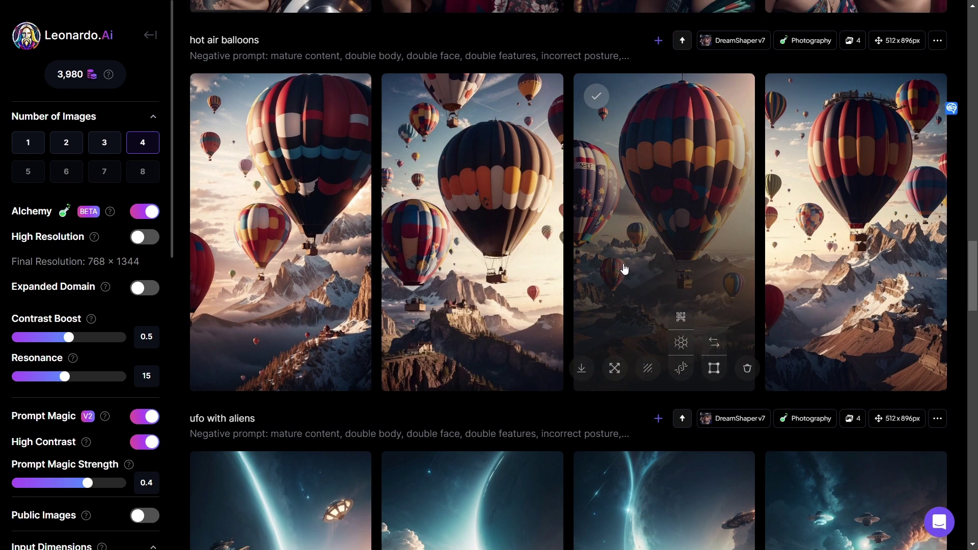
scroll(625, 266, up, 3)
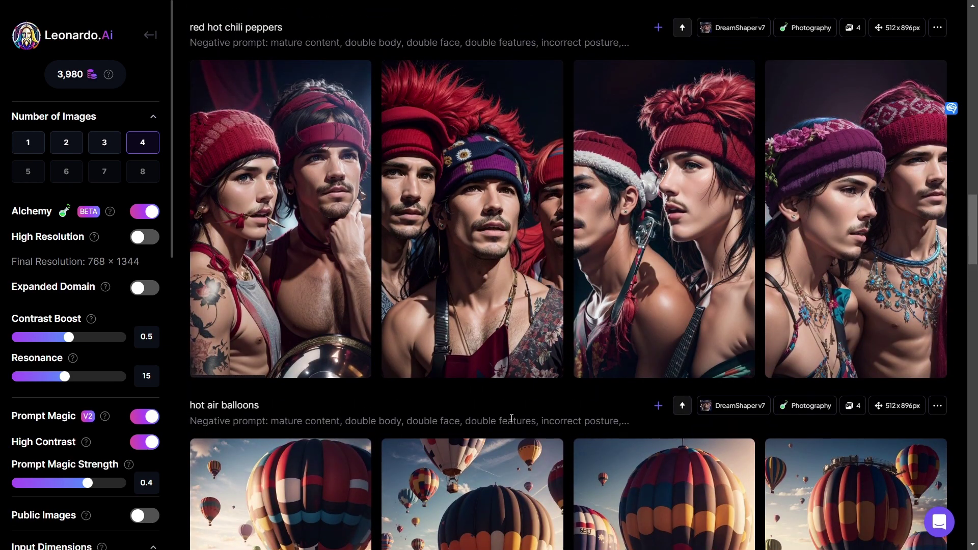
mouse_move(461, 233)
scroll(504, 466, up, 4)
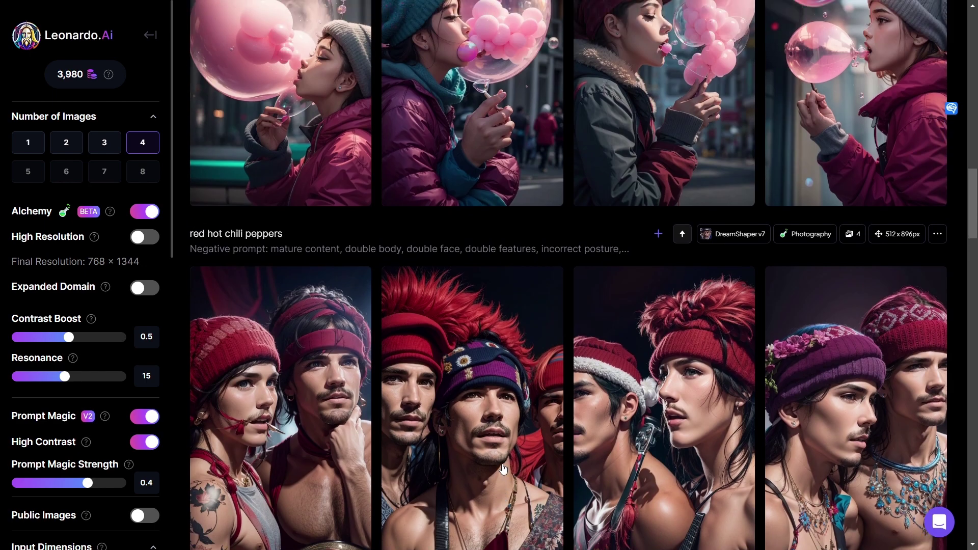
scroll(503, 468, up, 3)
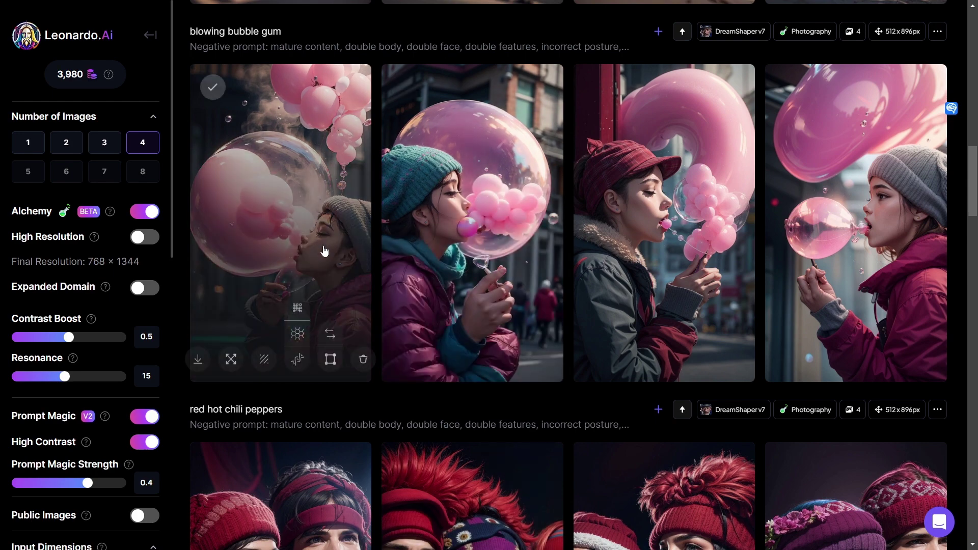
mouse_move(516, 343)
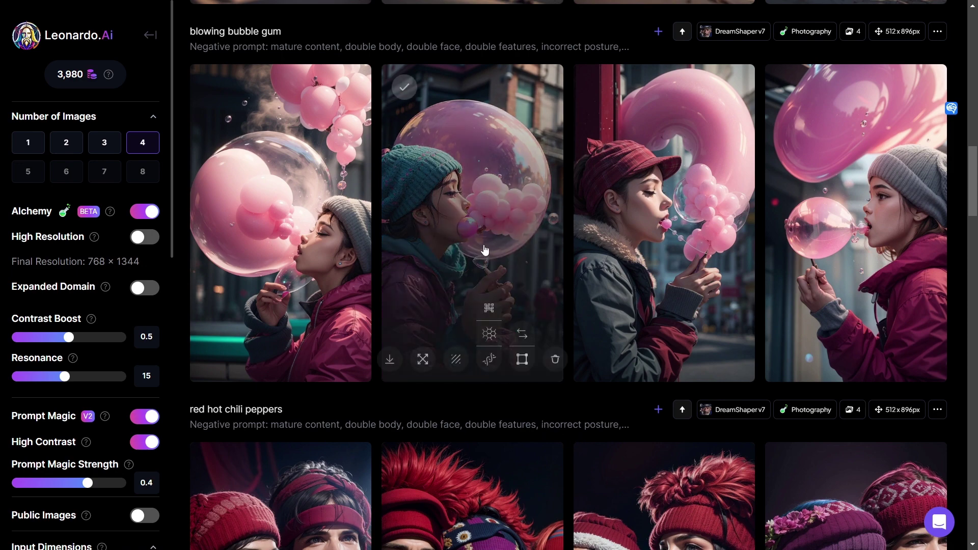
mouse_move(669, 251)
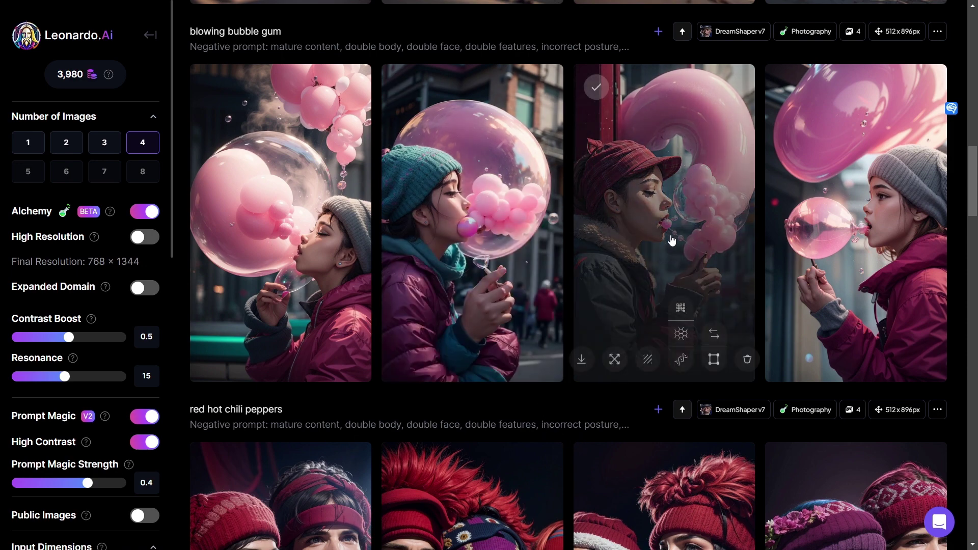
mouse_move(239, 345)
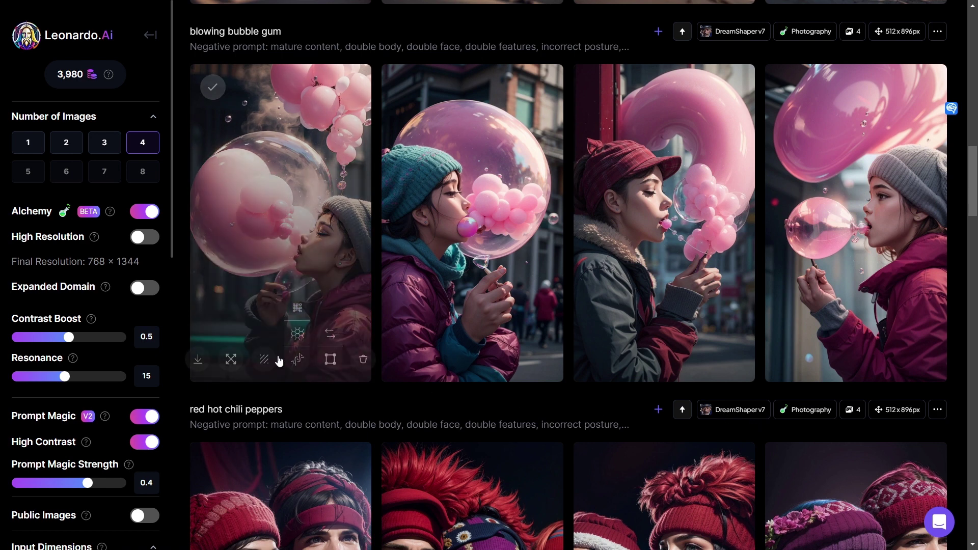
click(204, 361)
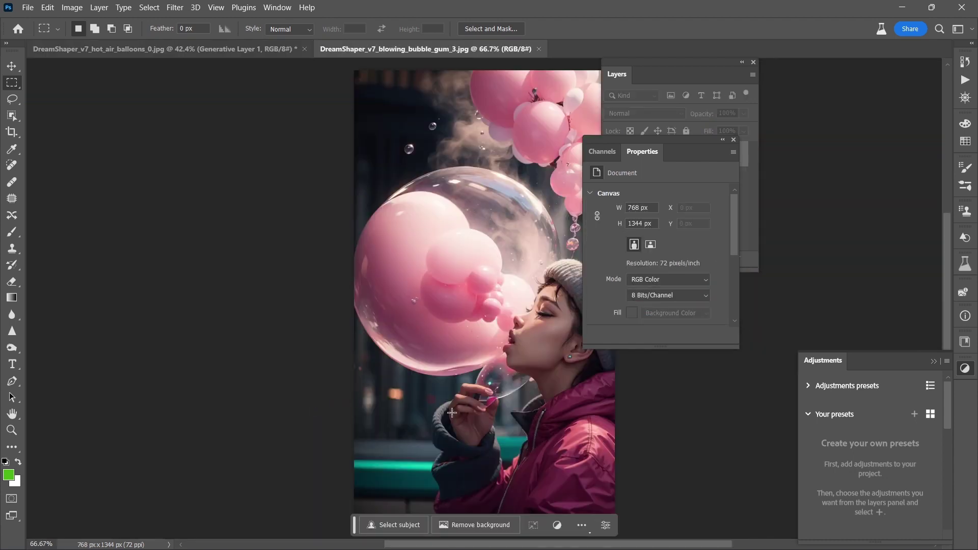
Crop outward on both sides to widen the bubble gum canvas to 1286 px.
scroll(452, 413, down, 4)
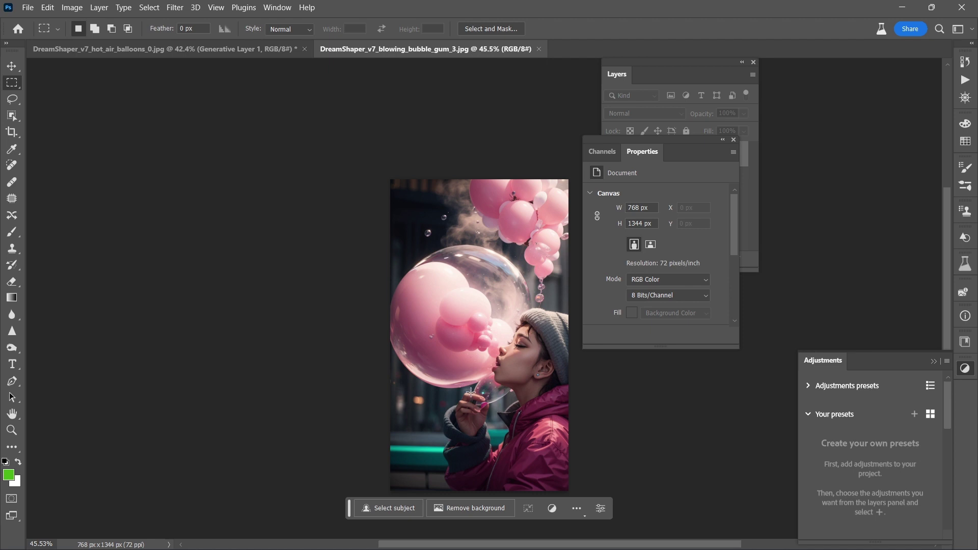
key(c)
drag(390, 339, 360, 338)
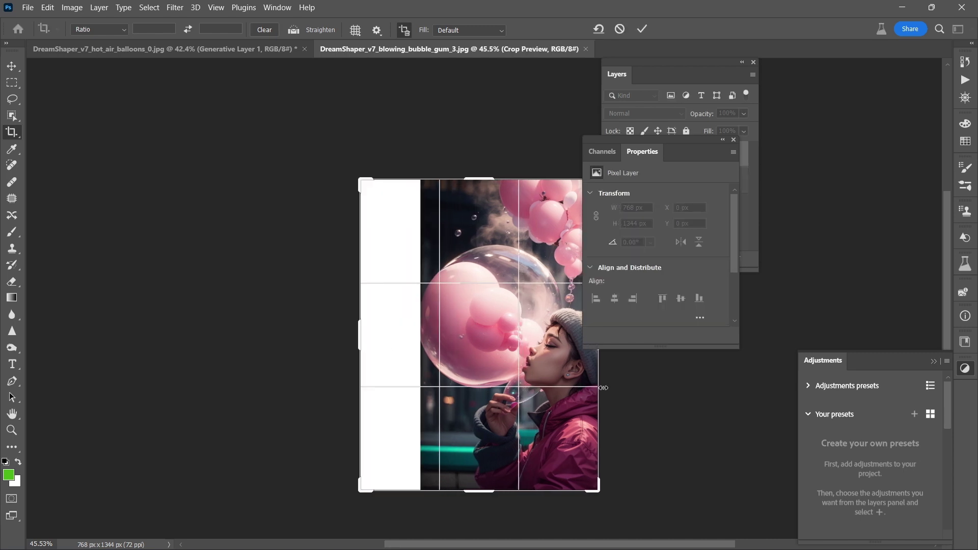
drag(603, 388, 629, 387)
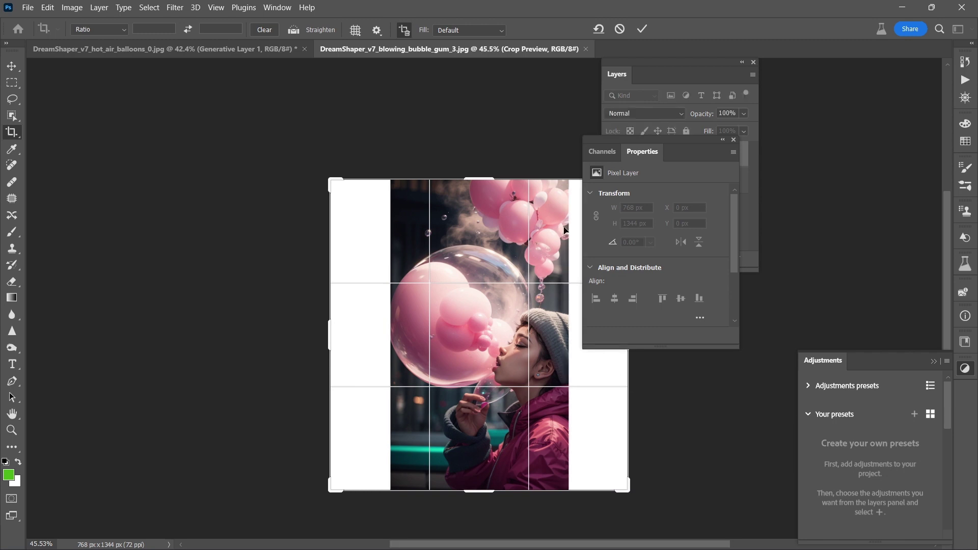
click(641, 29)
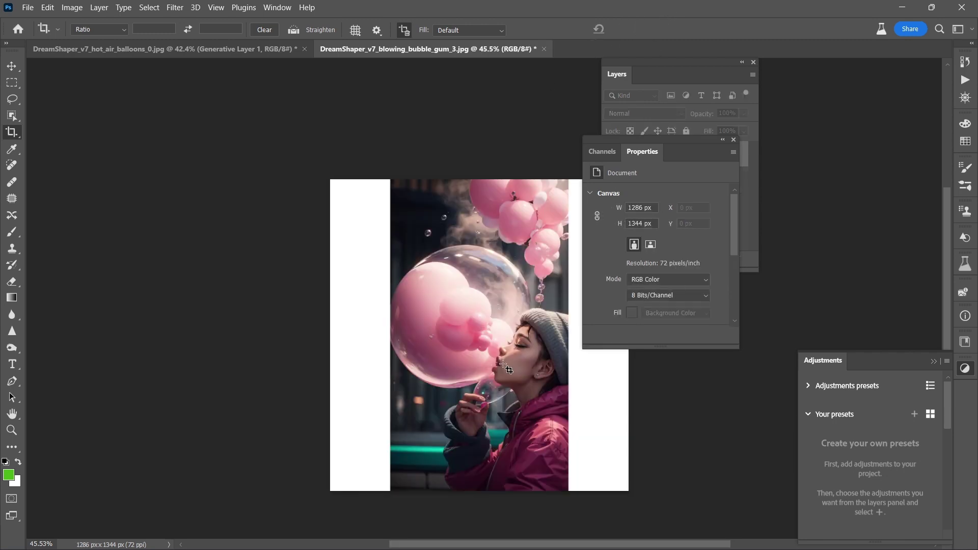
key(ctrl+0)
scroll(459, 456, down, 3)
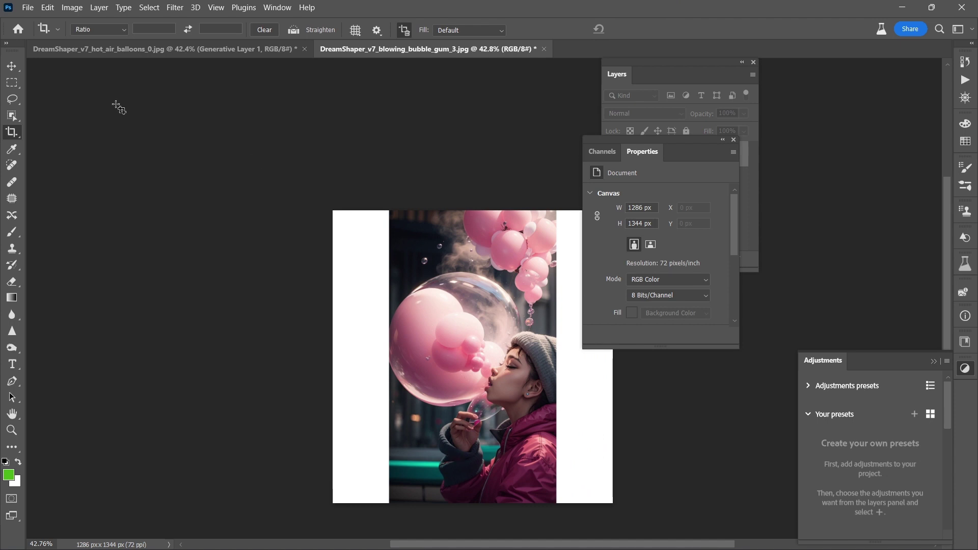
Marquee-select the blank left strip and add the right strip to the selection.
key(m)
drag(327, 168, 395, 512)
click(227, 182)
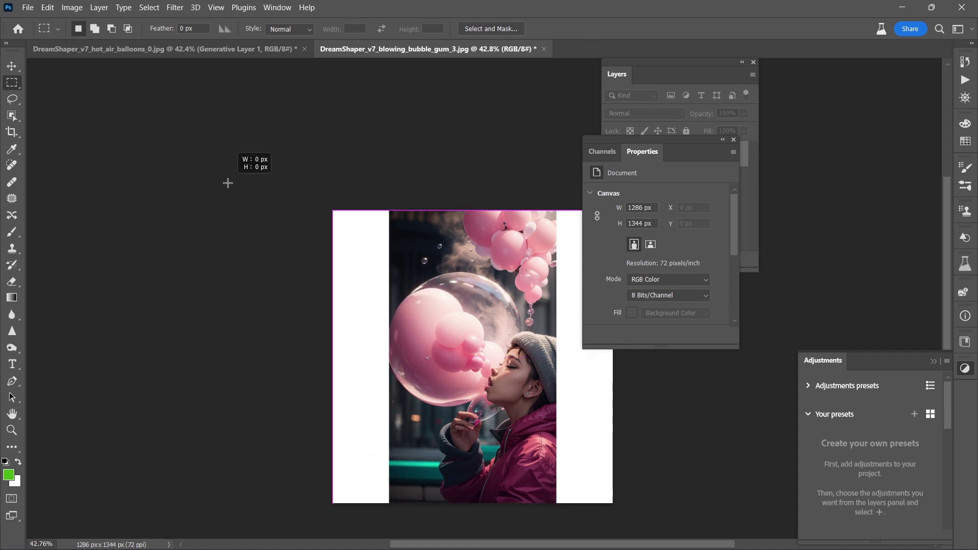
key(Delete)
click(470, 218)
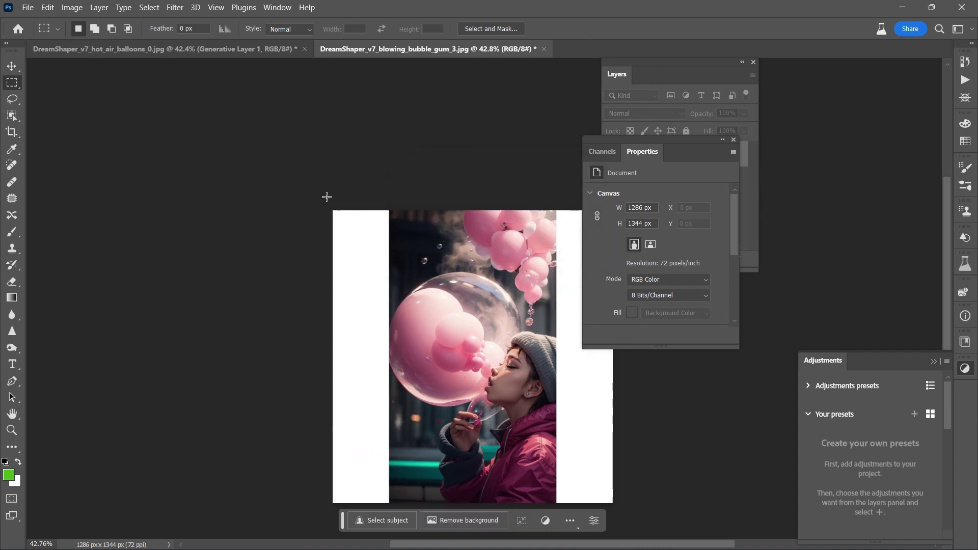
drag(327, 197, 405, 515)
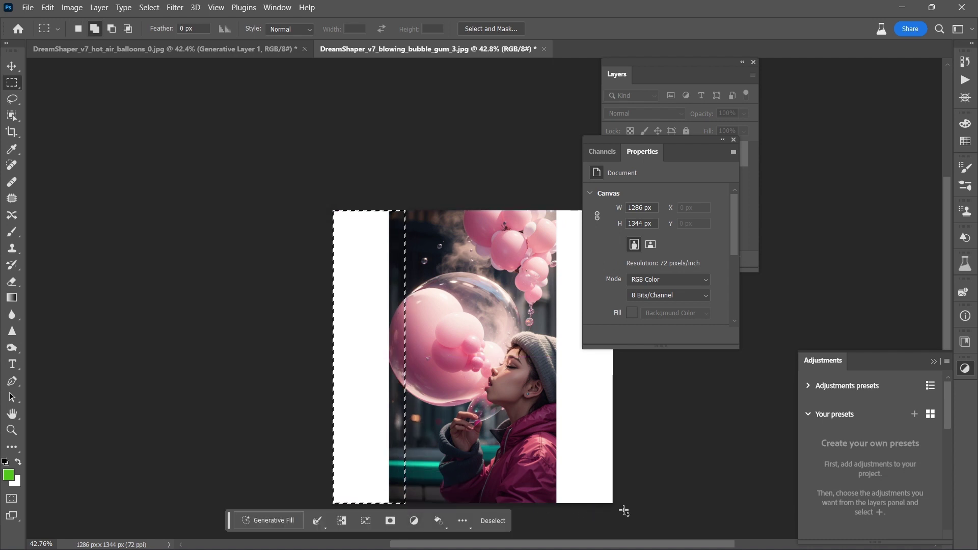
drag(623, 511, 549, 186)
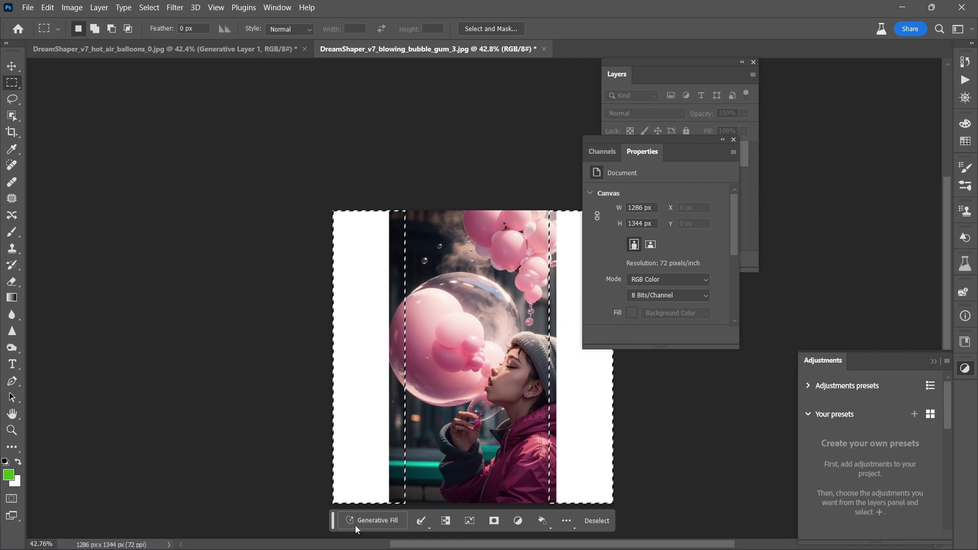
Generative Fill both strips with no prompt, keep variation 2 of 3, and view the image alone.
click(371, 524)
click(530, 521)
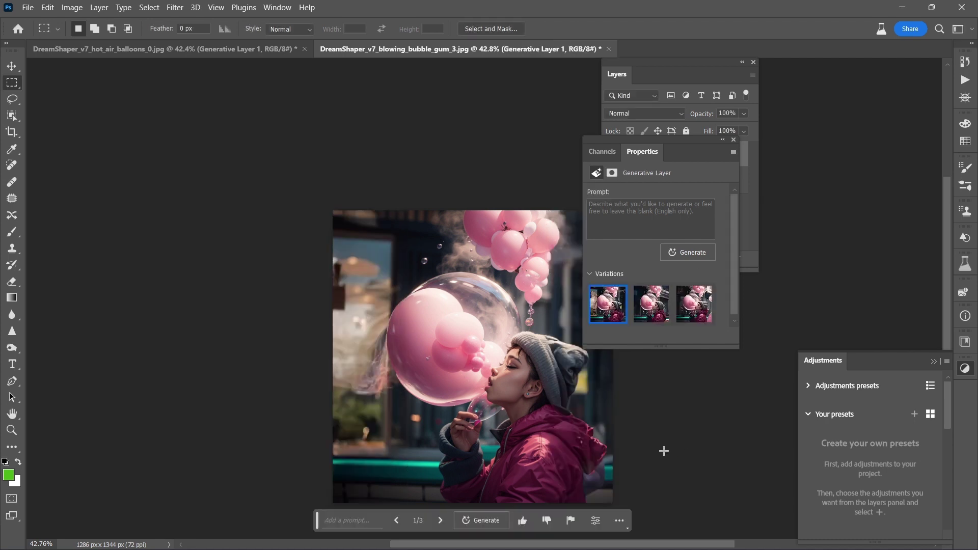
click(445, 521)
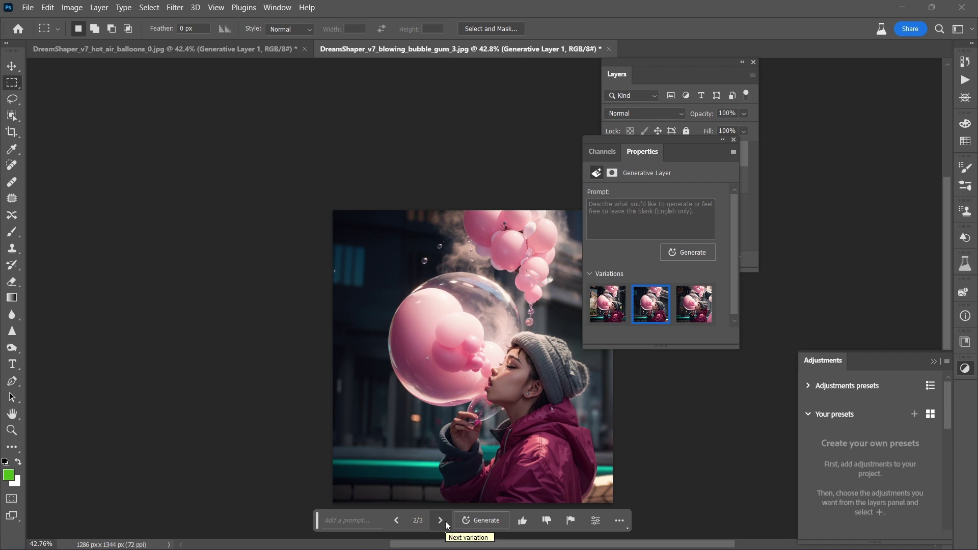
click(445, 521)
click(405, 518)
key(ctrl+0)
key(Tab)
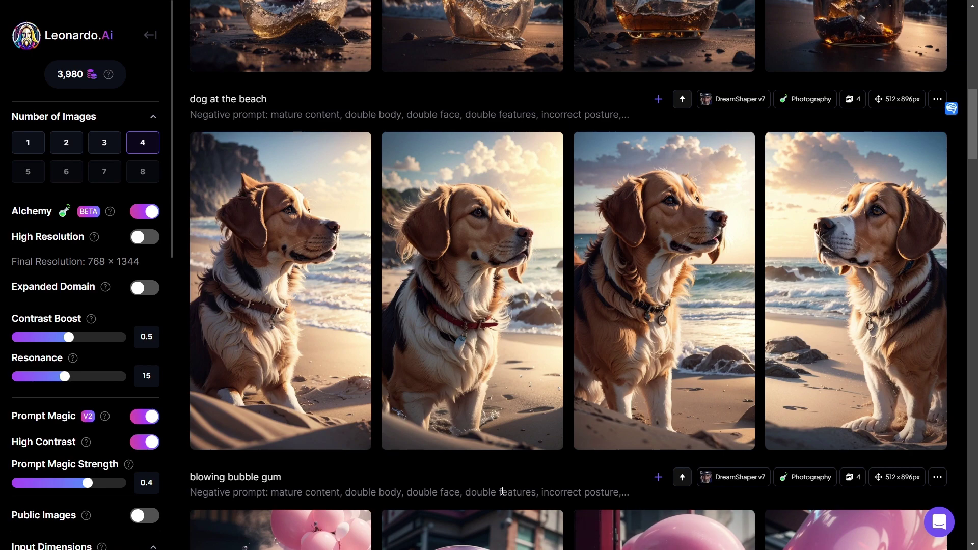
click(472, 270)
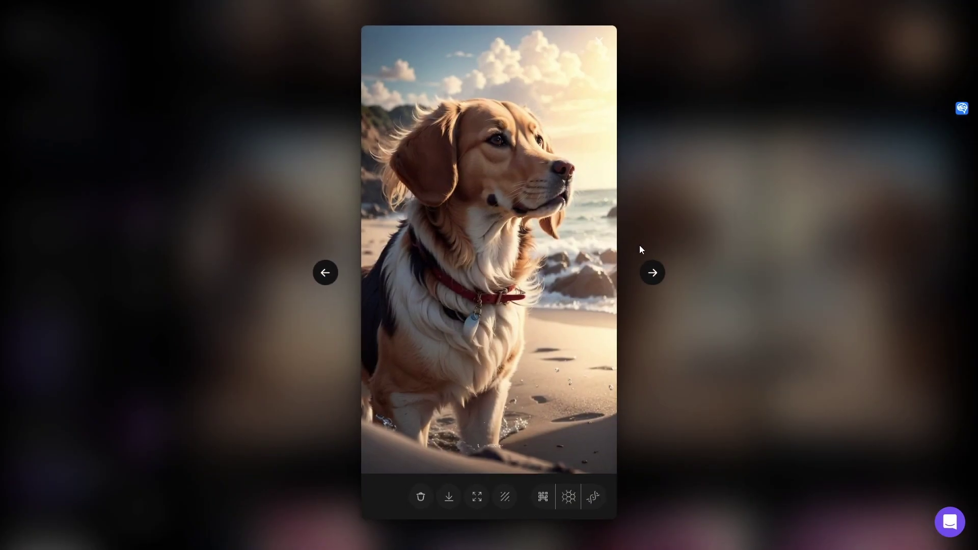
click(651, 273)
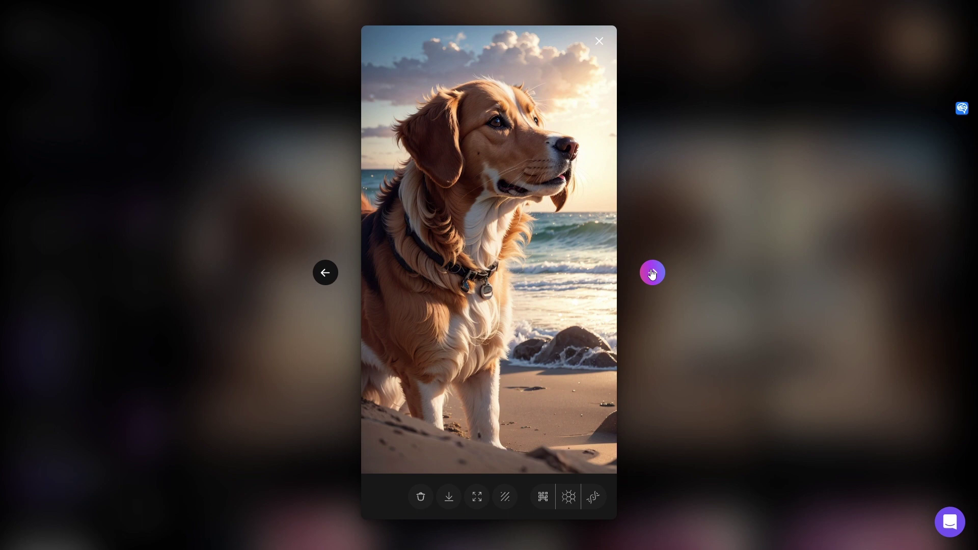
click(652, 274)
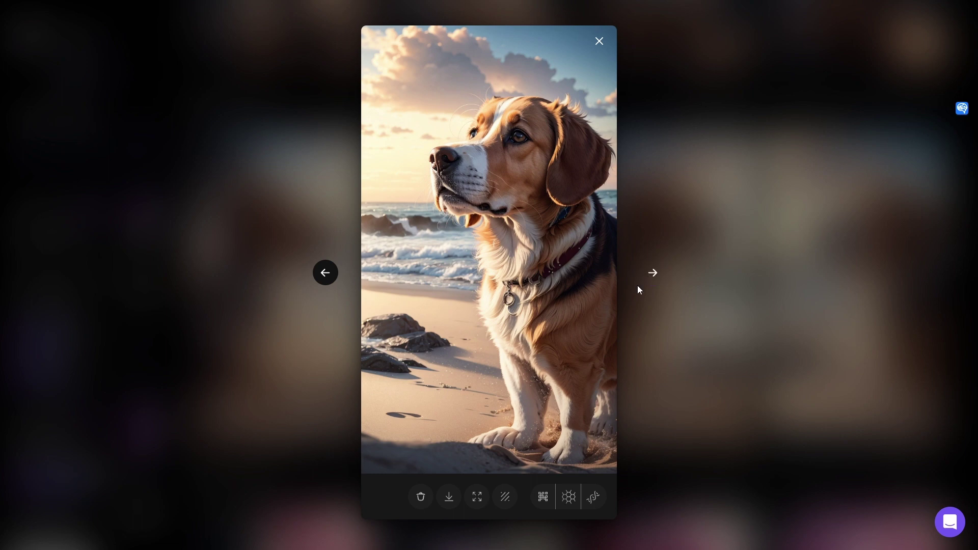
click(657, 273)
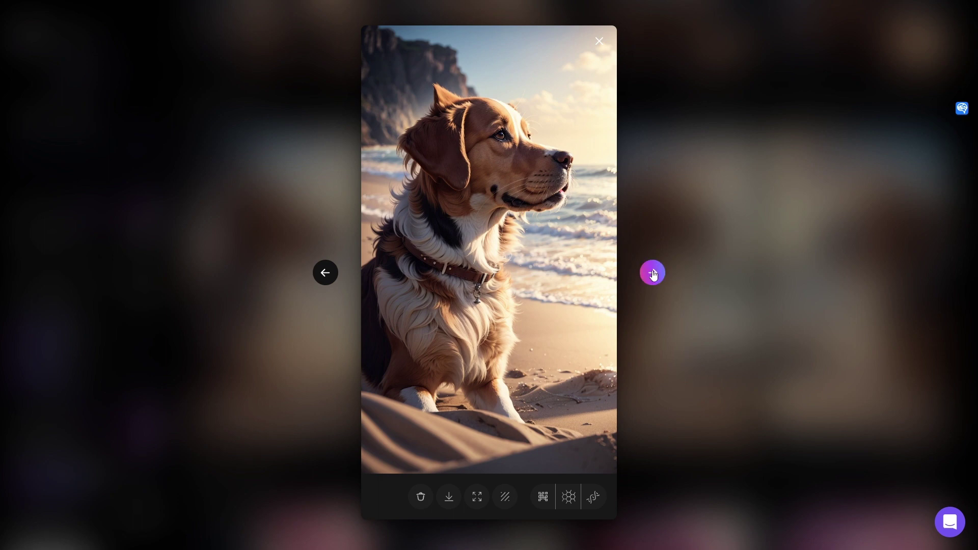
click(654, 274)
click(658, 341)
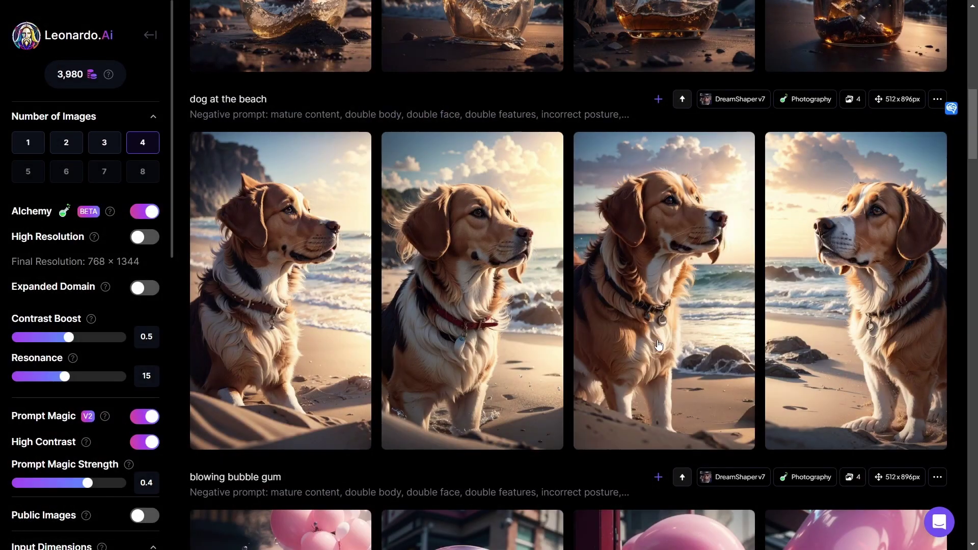
scroll(658, 345, up, 3)
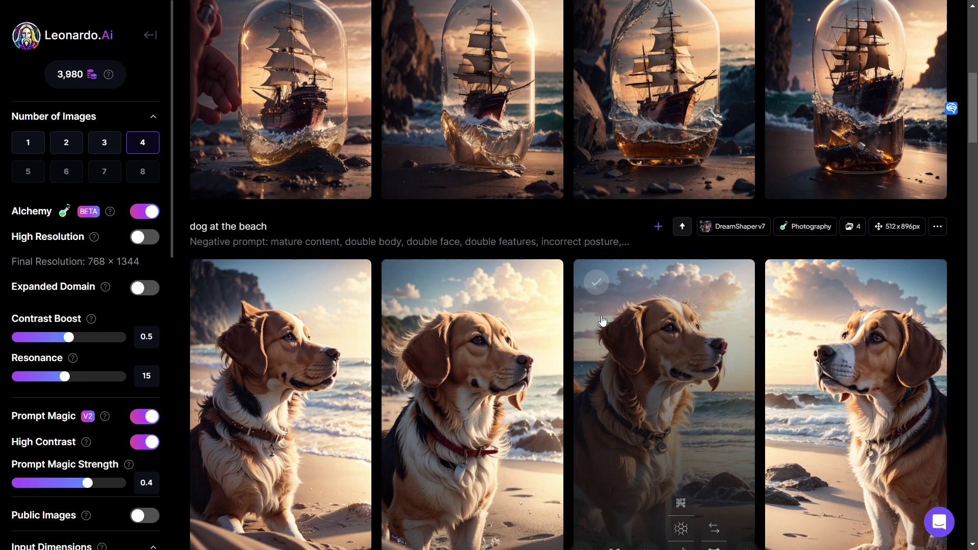
scroll(601, 316, up, 3)
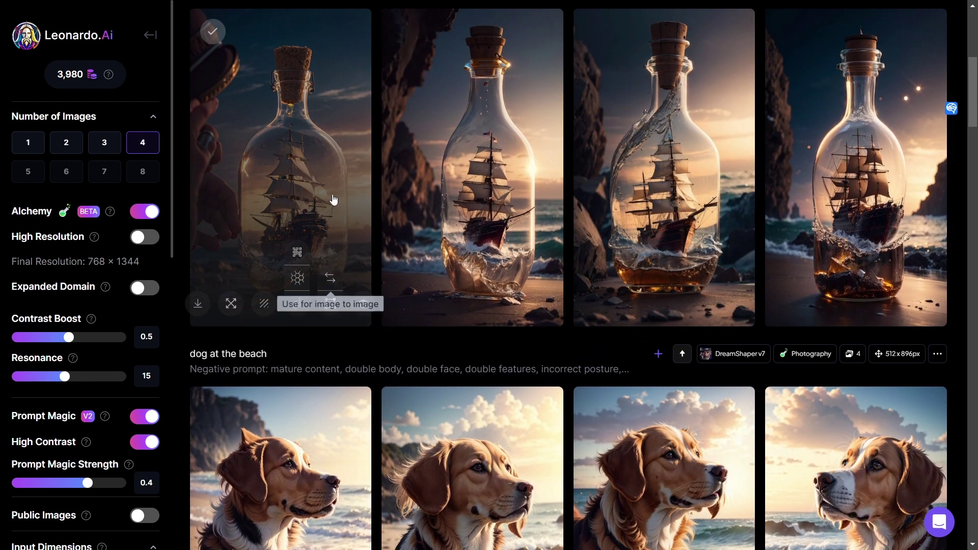
click(325, 187)
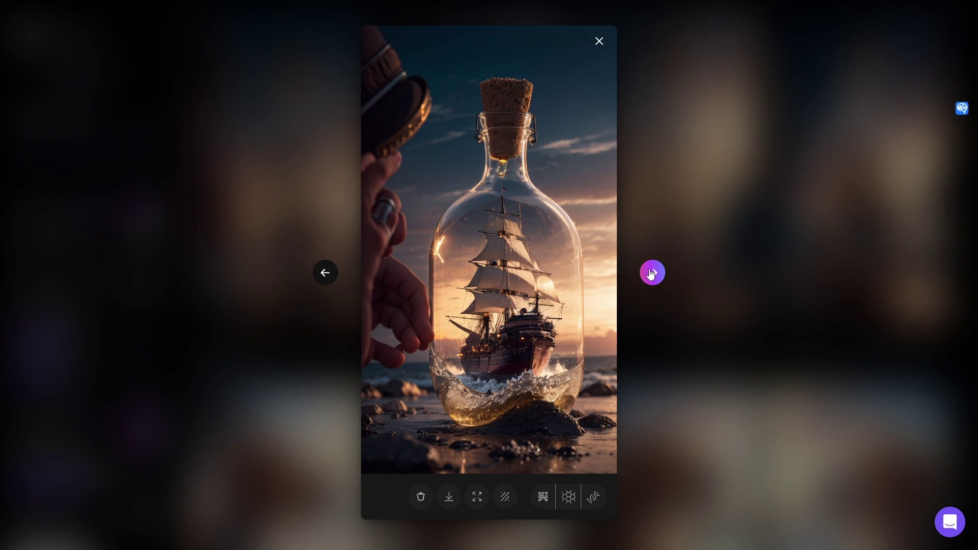
click(650, 274)
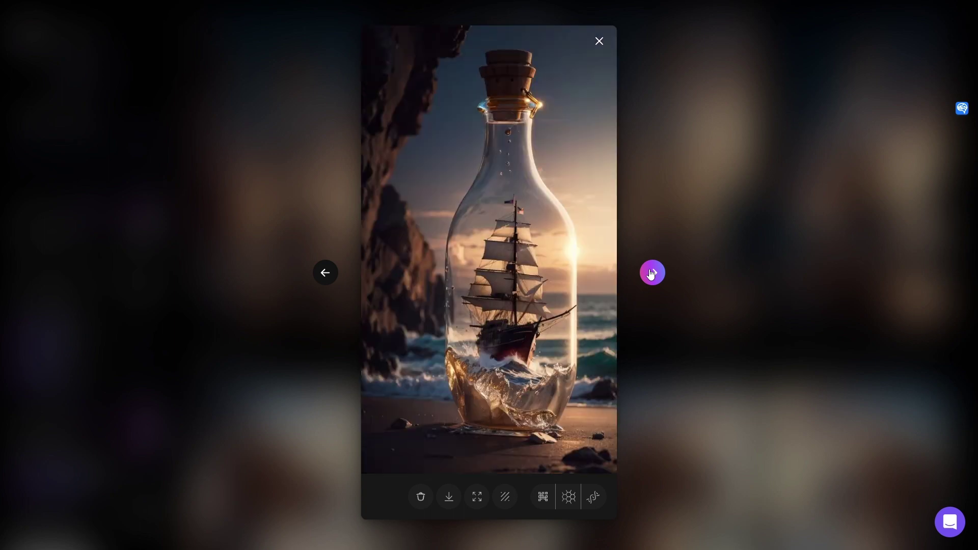
click(650, 273)
click(651, 274)
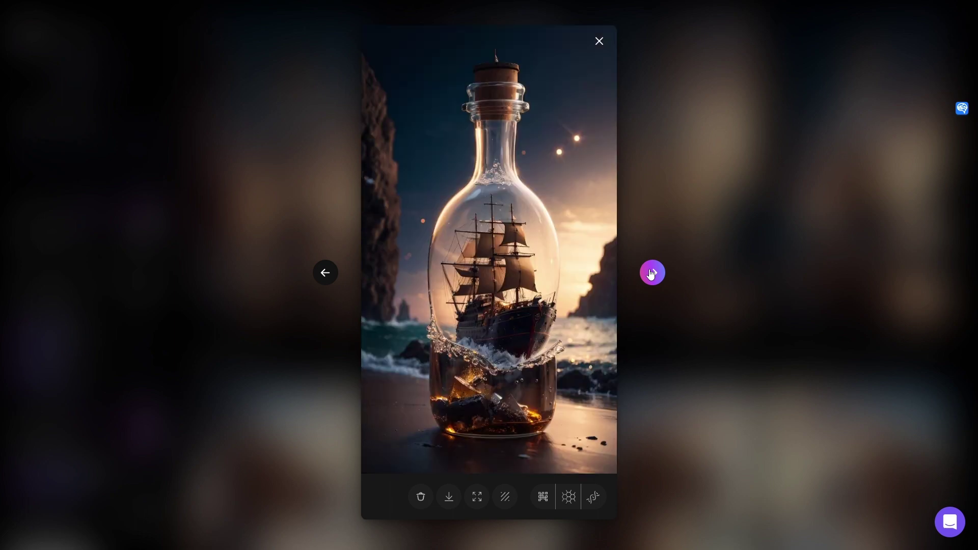
click(651, 274)
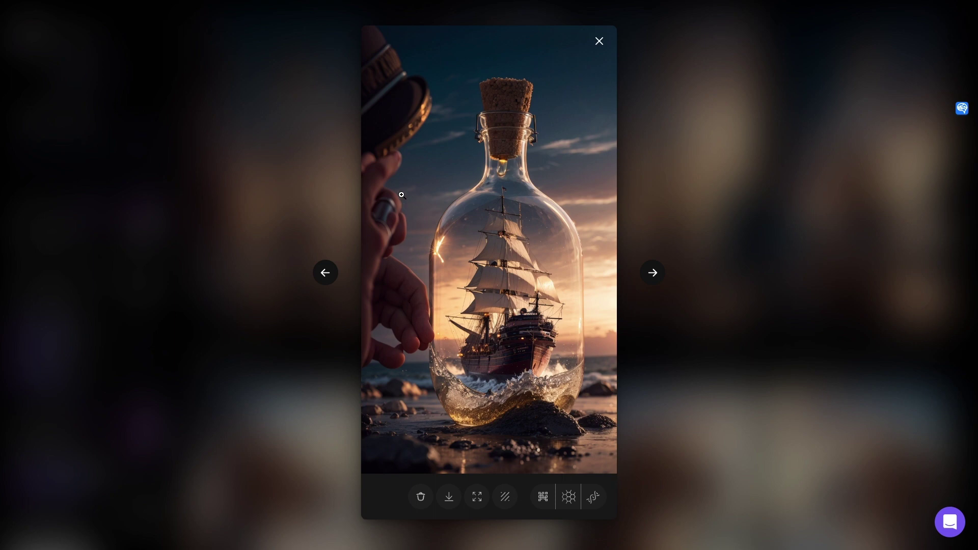
click(643, 274)
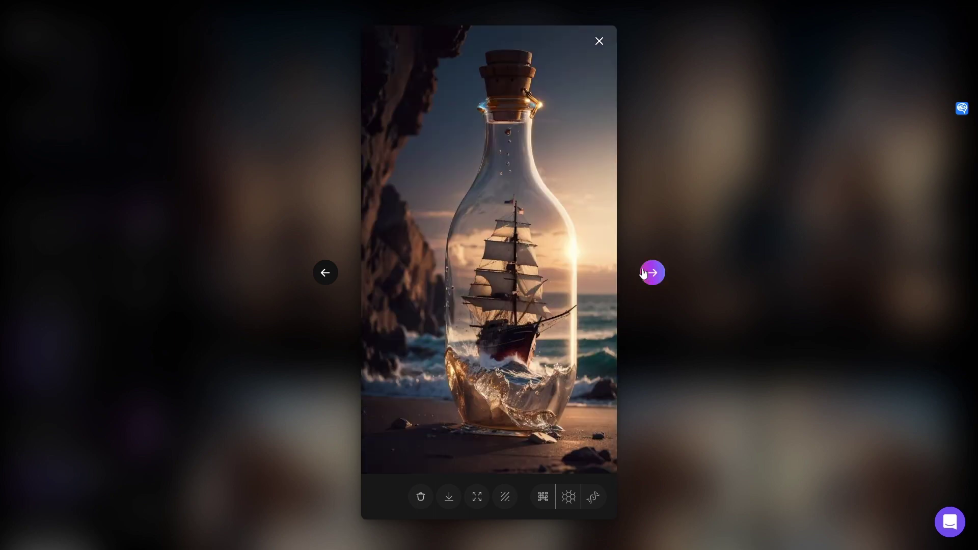
click(652, 277)
click(652, 277)
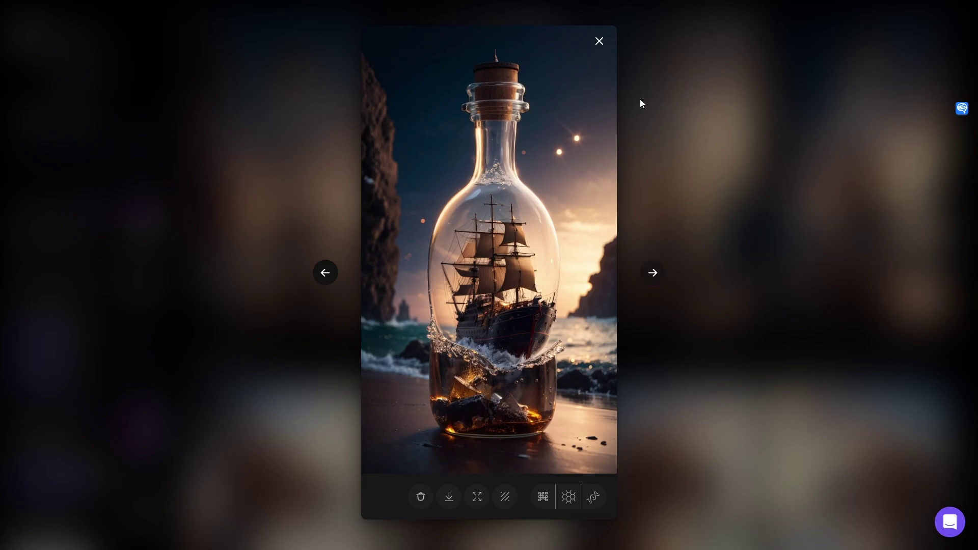
click(599, 43)
Replace the ship in a bottle prompt with 'the beautiful dream' and generate.
scroll(659, 143, up, 10)
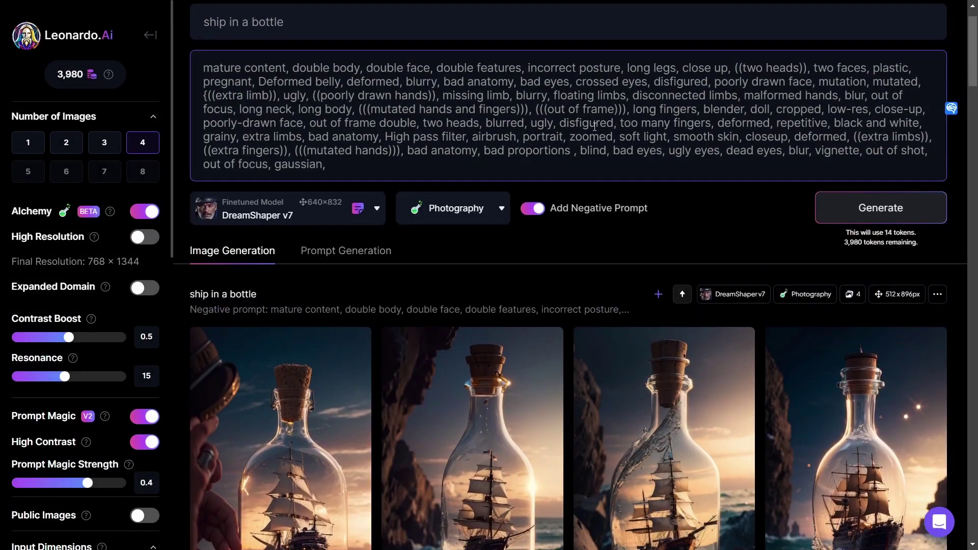
scroll(455, 61, up, 1)
drag(314, 79, 171, 62)
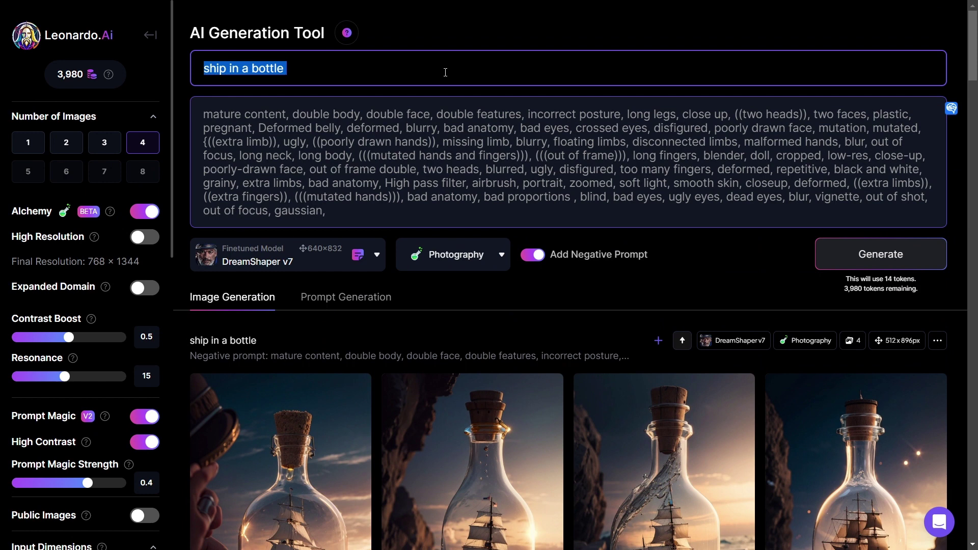
text(the )
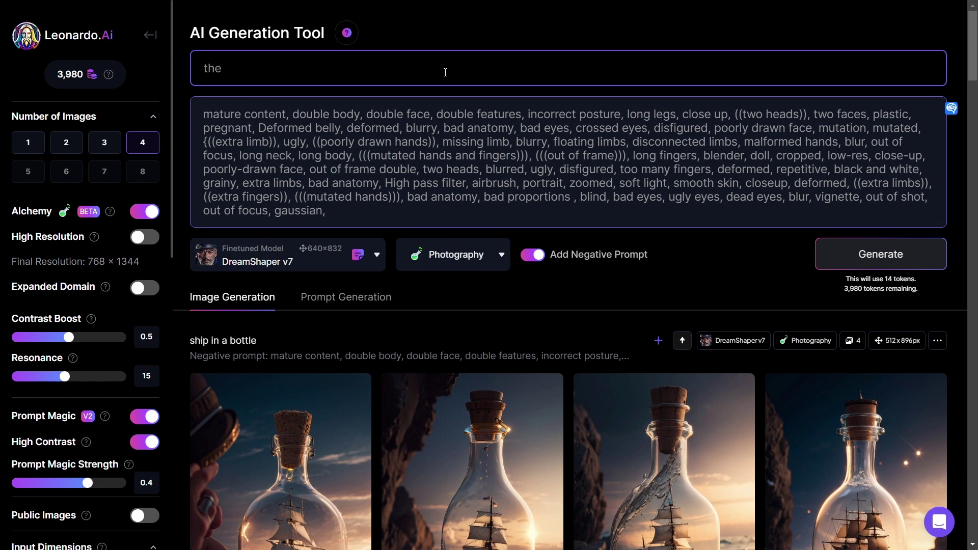
text(beautiful dream)
key(Return)
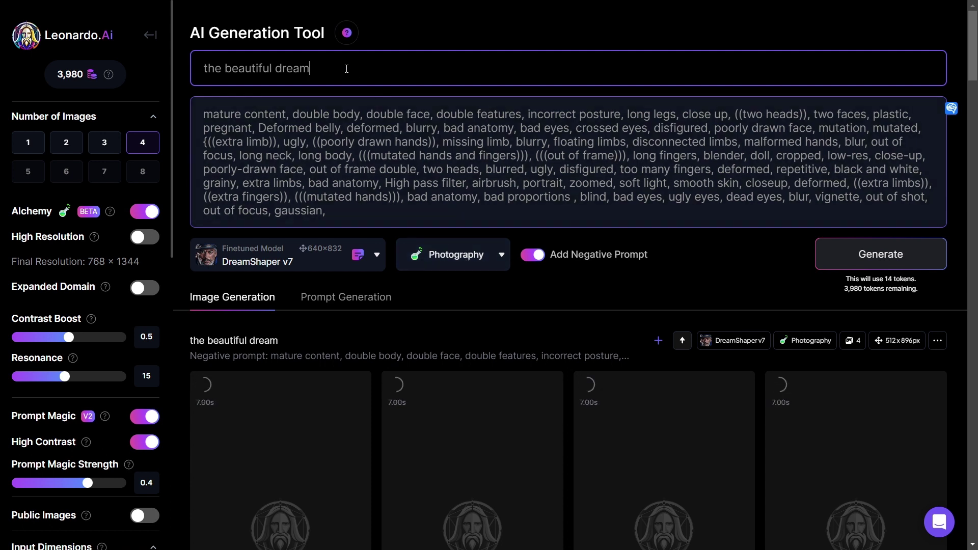
Generate image sets for 'science fiction novel' and 'skywriting'.
drag(345, 67, 136, 56)
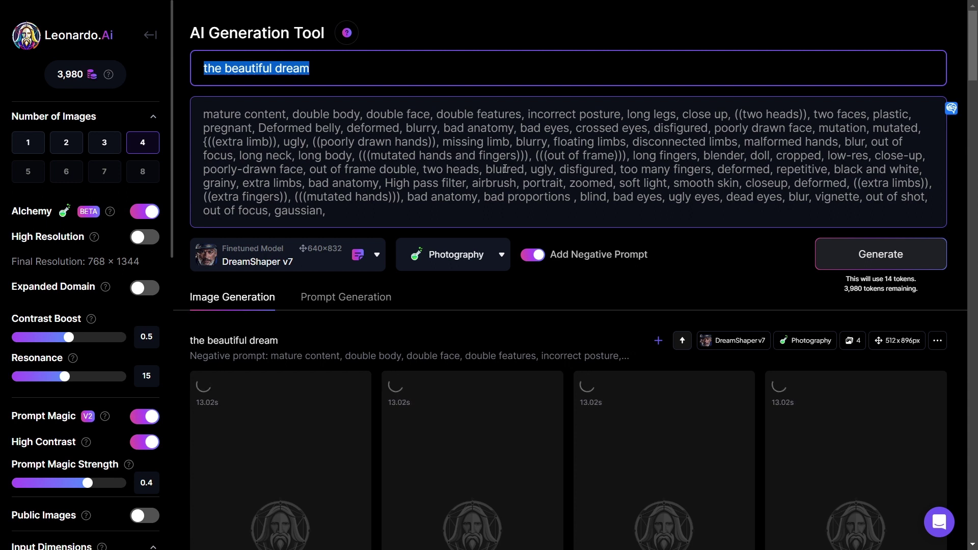
text(science )
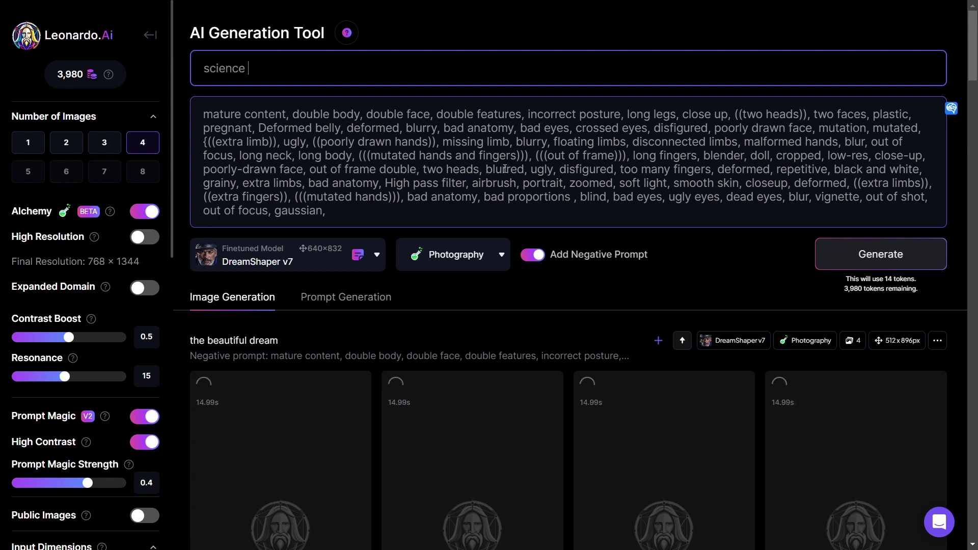
text(fiction novel)
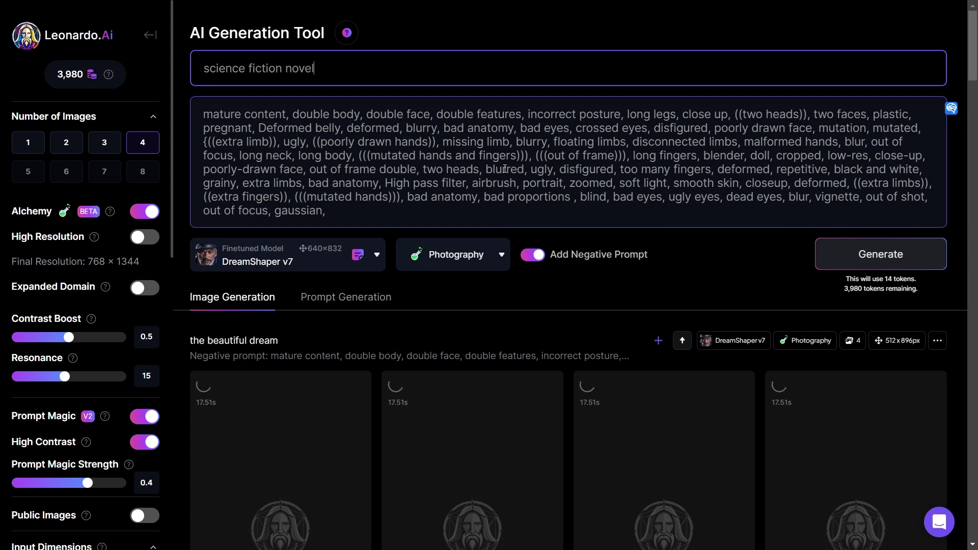
key(Return)
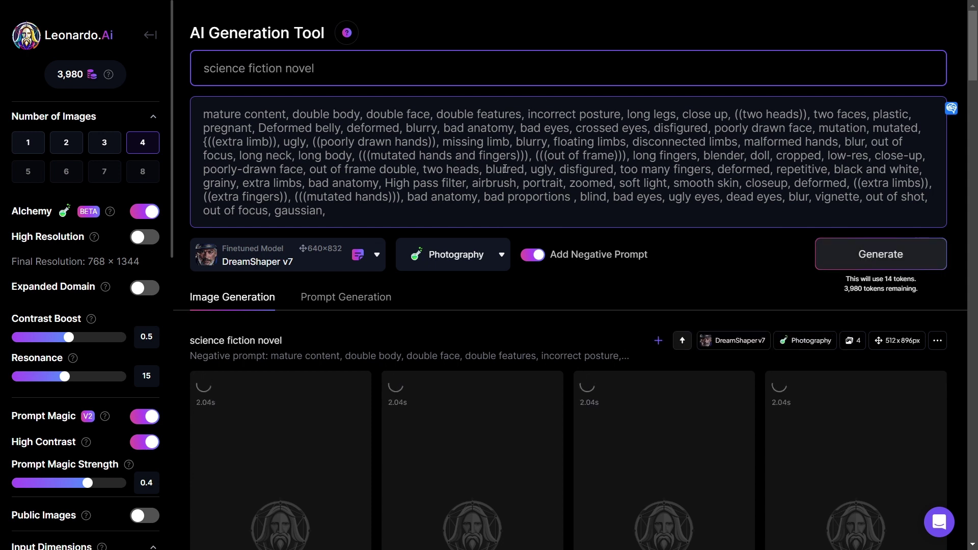
key(BackSpace)
key(BackSpace)
key(BackSpace)
key(BackSpace)
key(BackSpace)
key(BackSpace)
key(BackSpace)
key(BackSpace)
key(BackSpace)
key(BackSpace)
key(BackSpace)
key(BackSpace)
key(BackSpace)
key(BackSpace)
key(BackSpace)
key(BackSpace)
key(BackSpace)
key(BackSpace)
key(BackSpace)
key(BackSpace)
key(BackSpace)
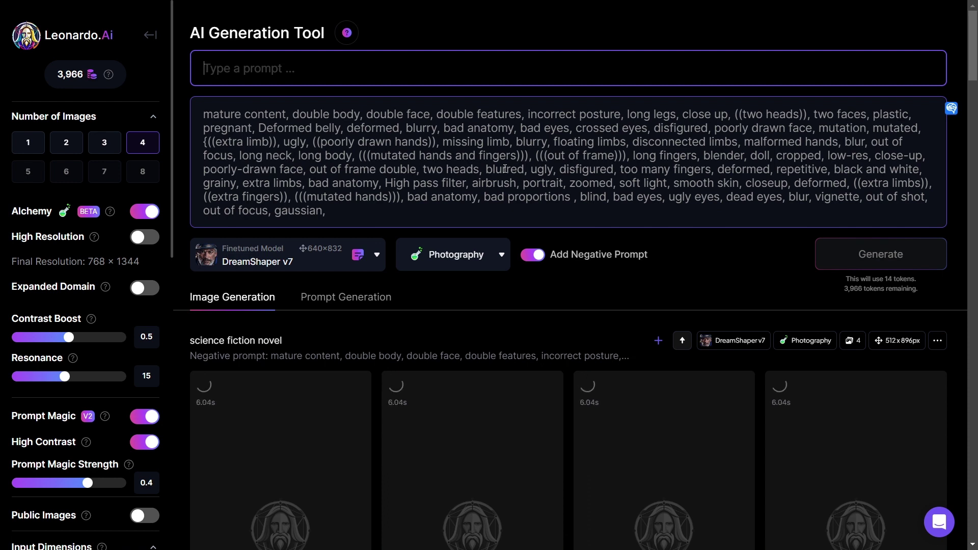
text(skywriting)
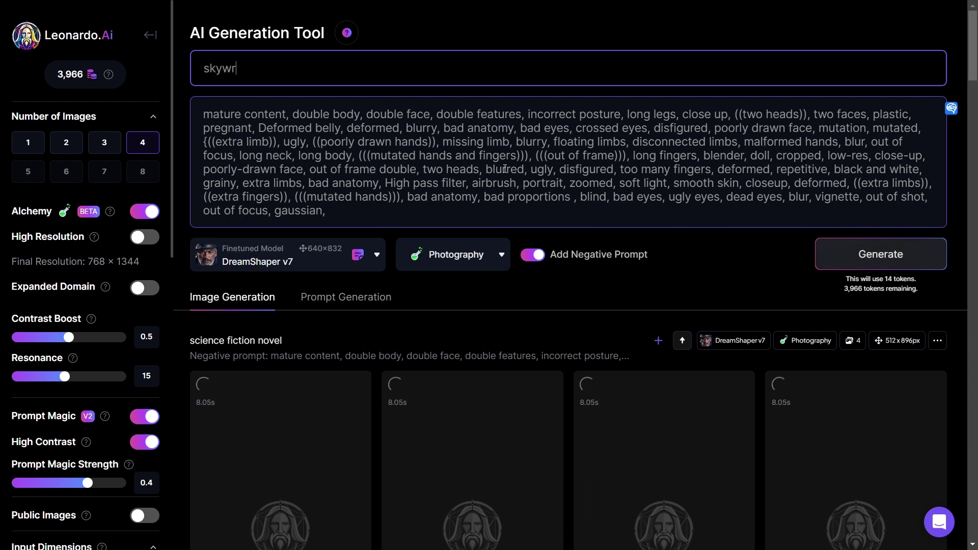
key(Return)
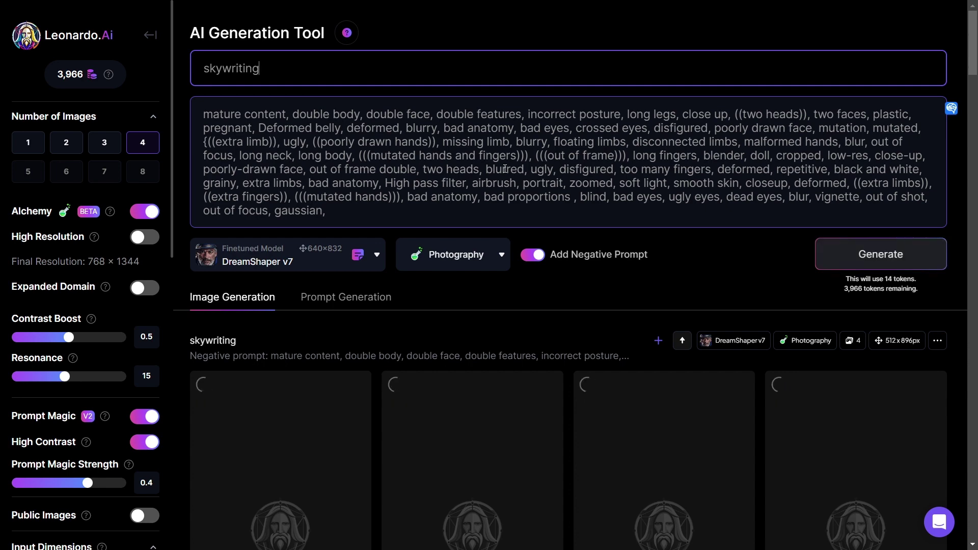
scroll(517, 170, down, 10)
scroll(518, 174, down, 6)
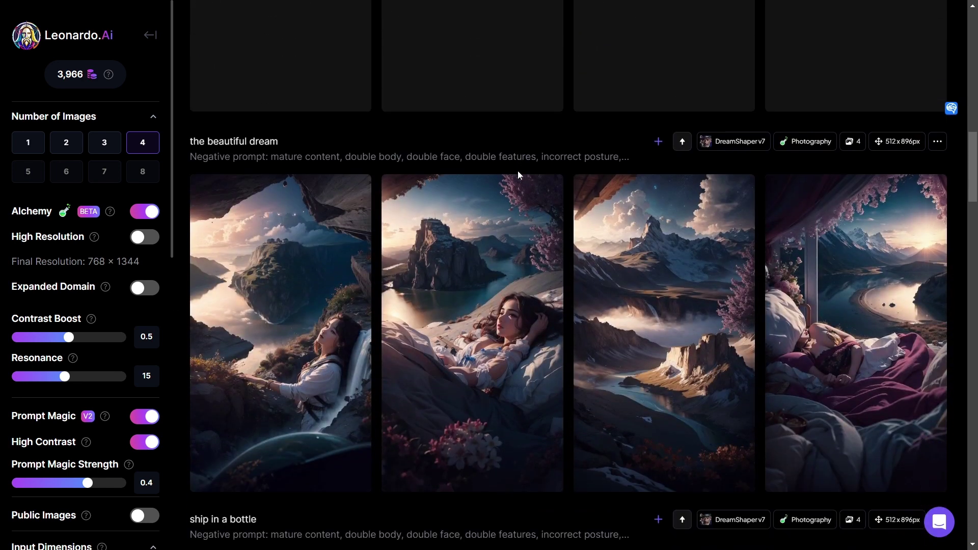
click(307, 260)
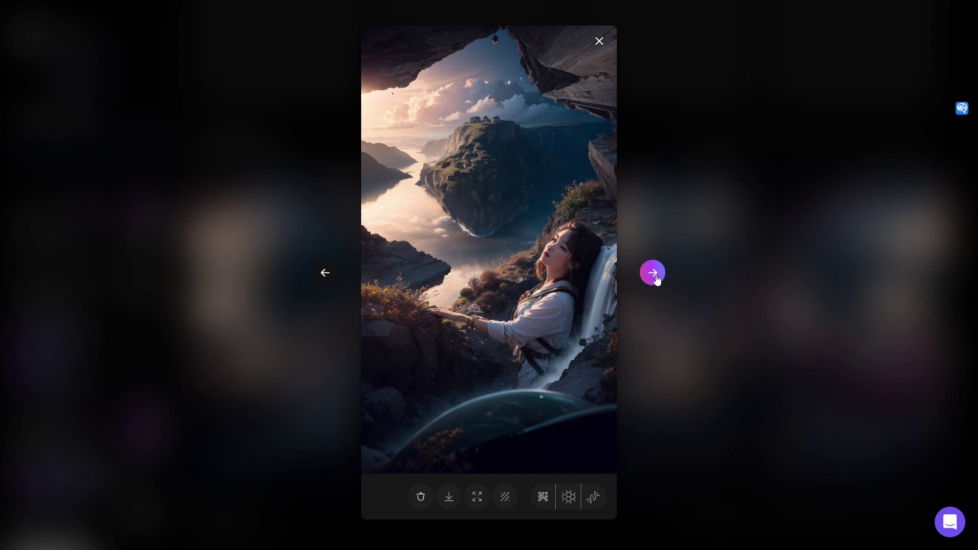
click(656, 279)
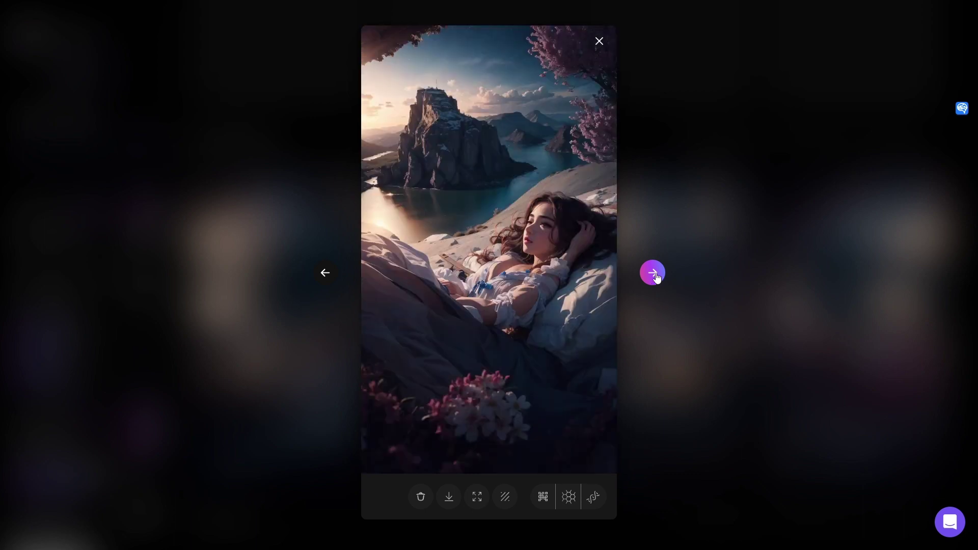
click(656, 277)
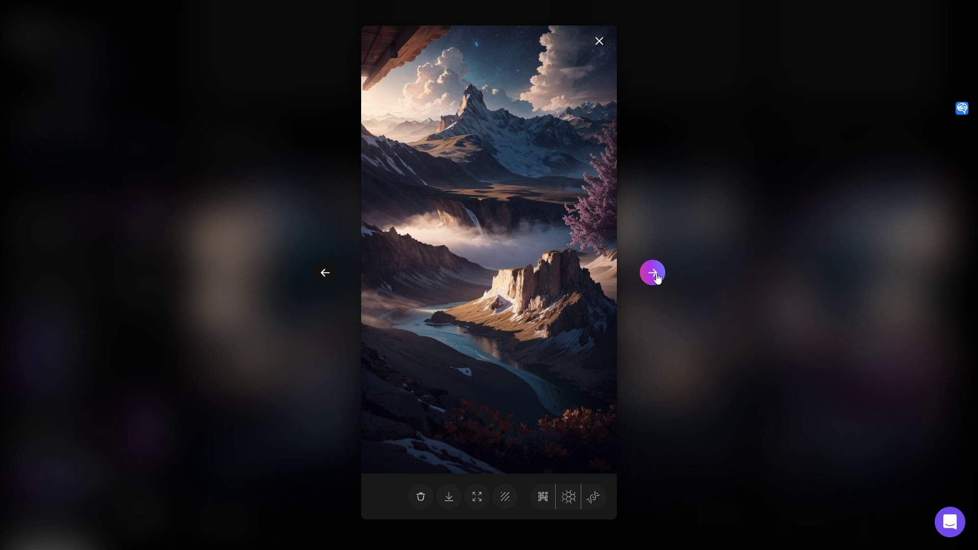
click(657, 277)
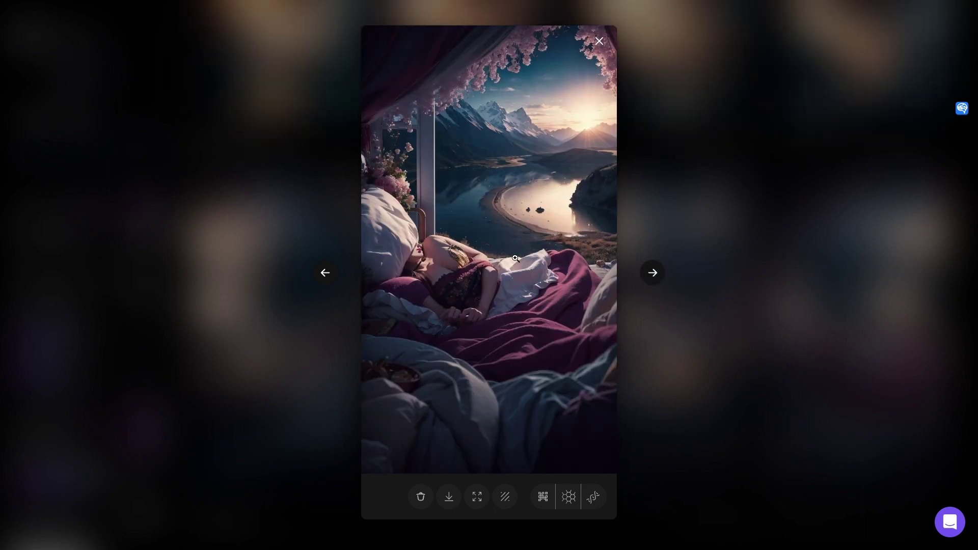
click(644, 273)
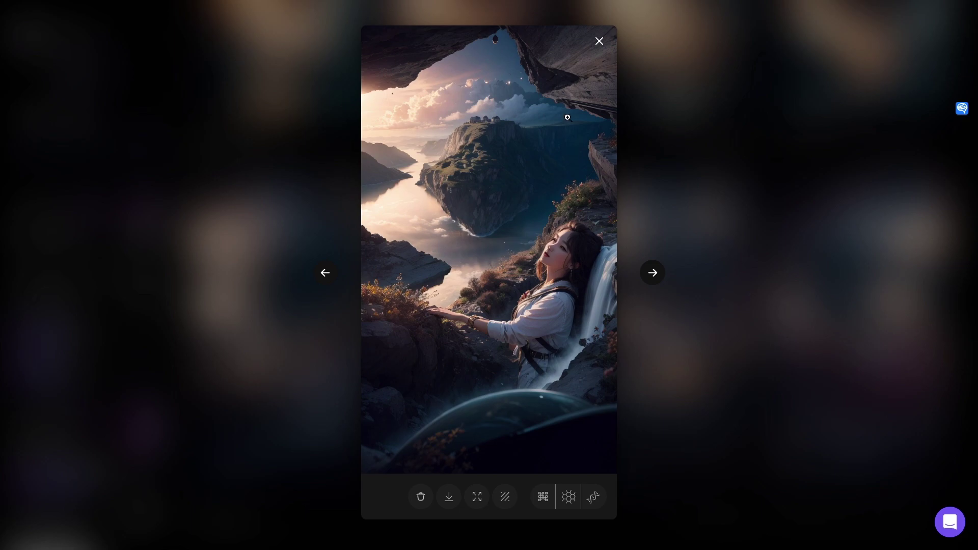
click(600, 42)
scroll(609, 127, up, 5)
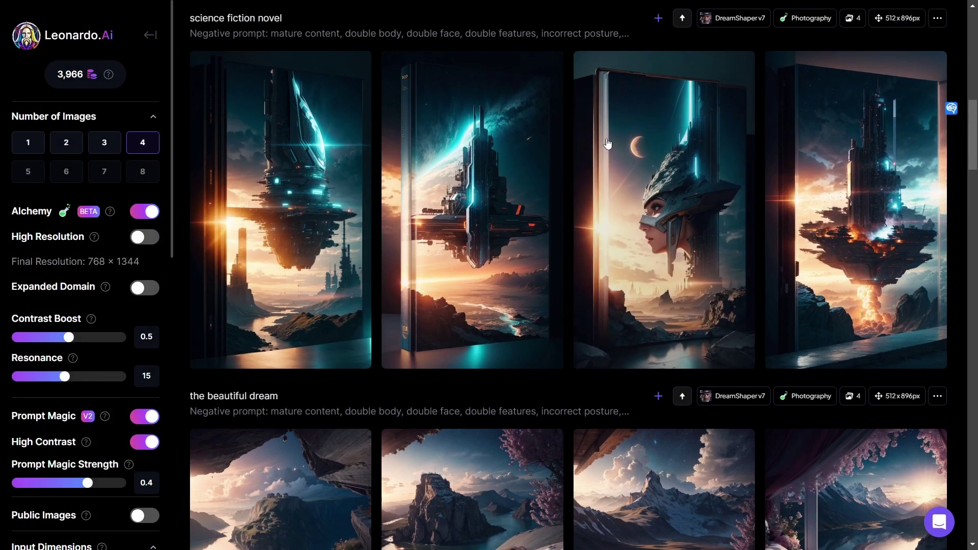
click(343, 192)
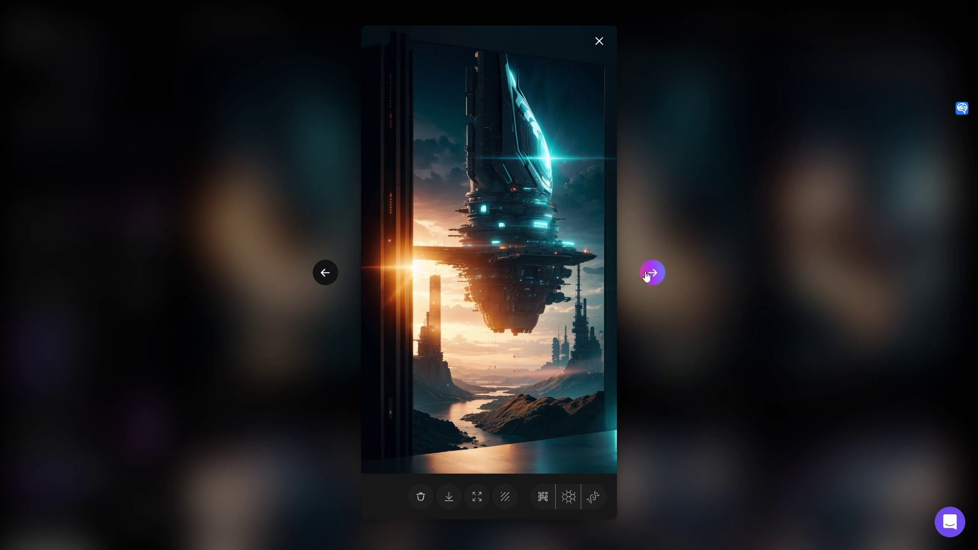
click(646, 275)
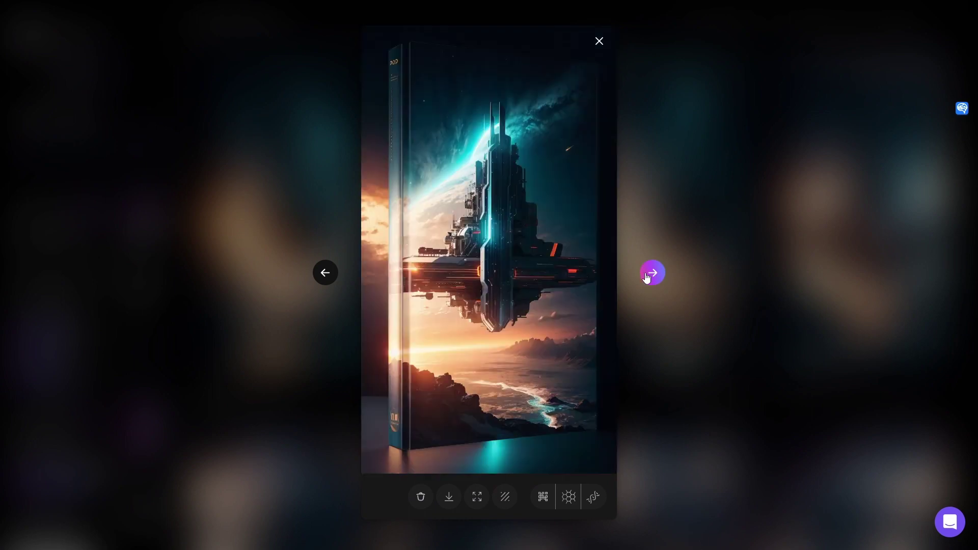
click(646, 275)
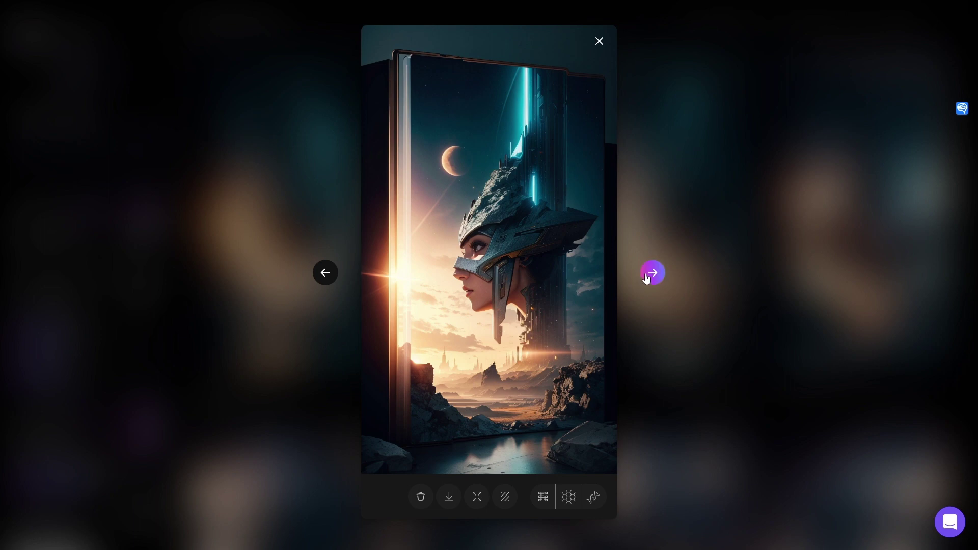
click(653, 273)
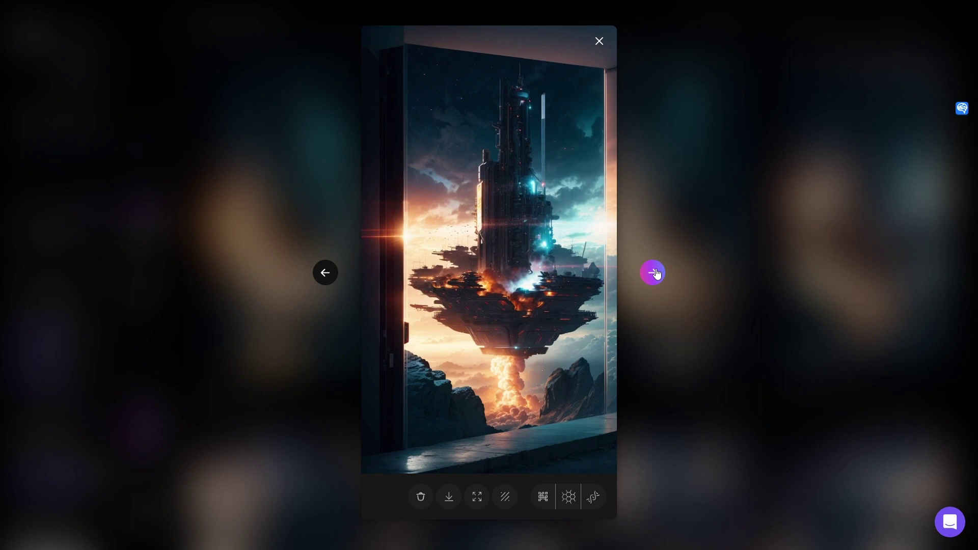
click(656, 274)
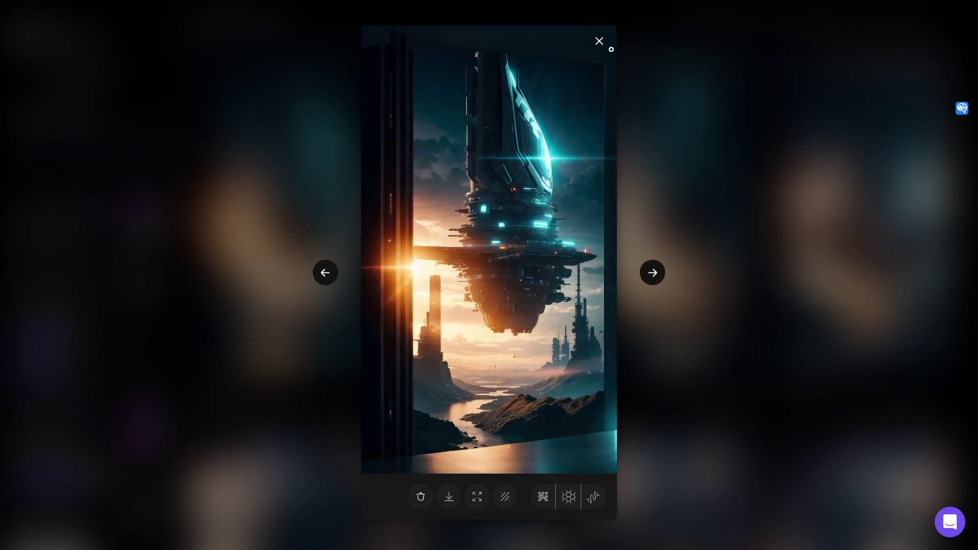
click(652, 40)
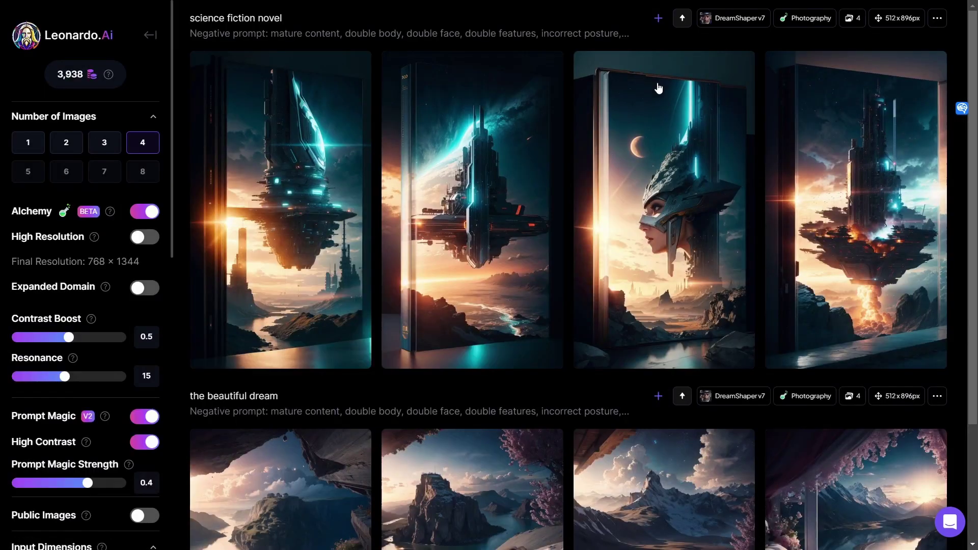
Enlarge the first skywriting cloud image, step through the rest, then close the enlarged view.
scroll(657, 99, up, 4)
scroll(656, 99, up, 4)
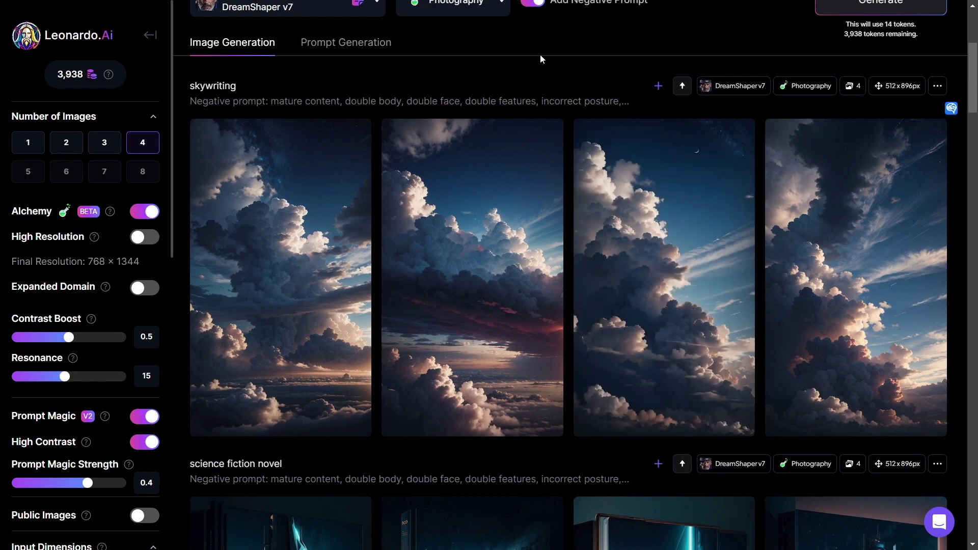
click(329, 215)
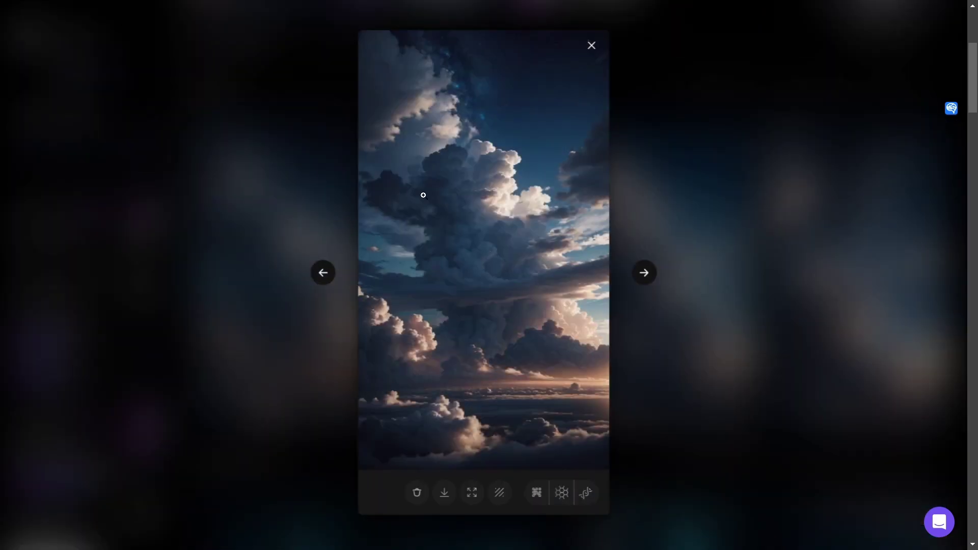
click(651, 273)
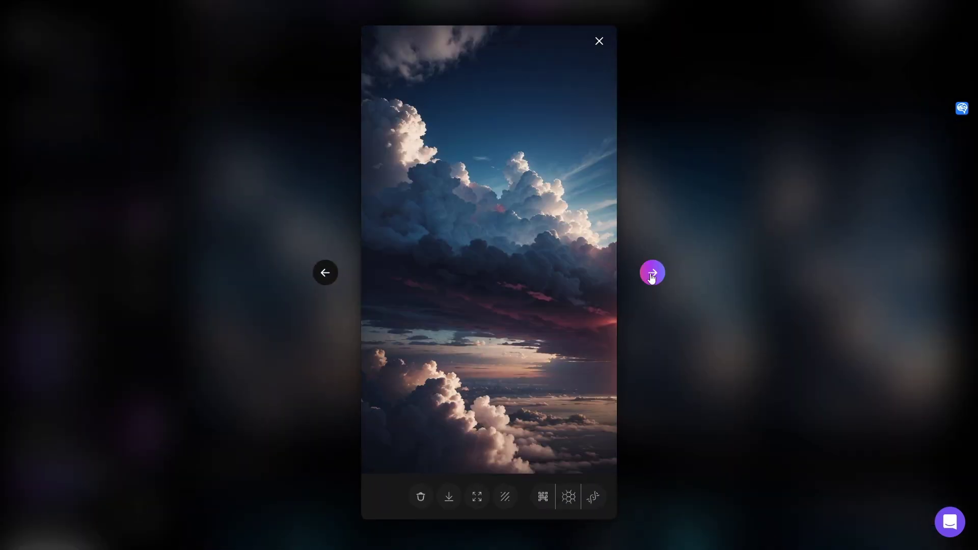
click(652, 274)
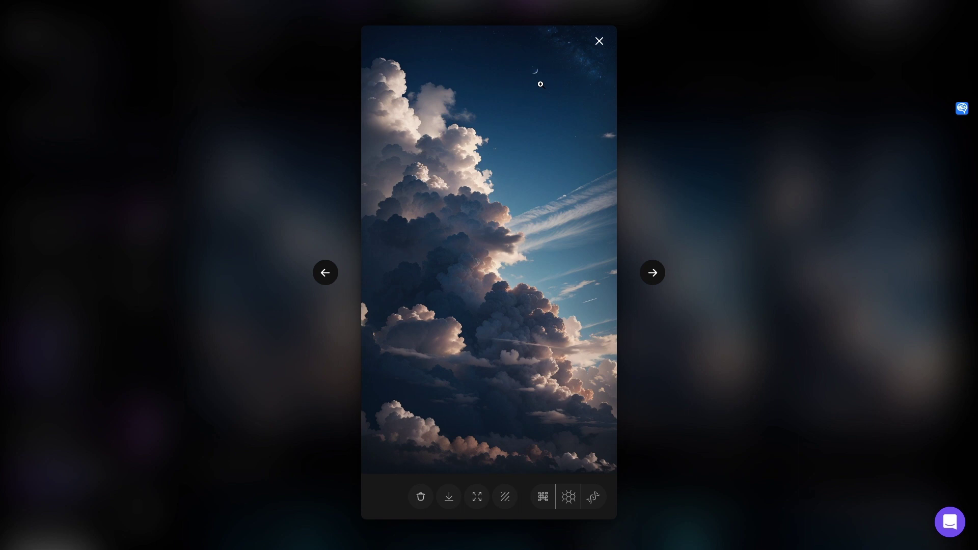
click(651, 274)
click(652, 273)
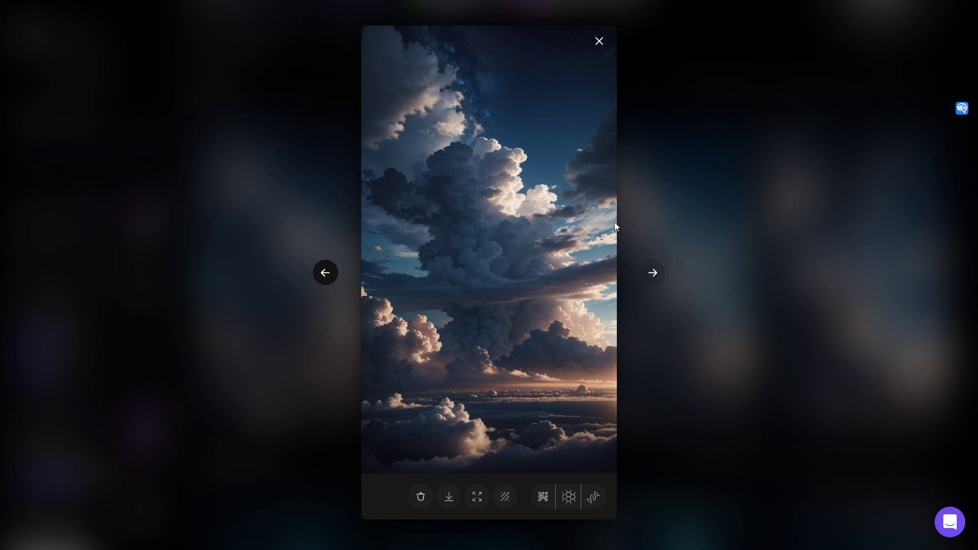
click(599, 41)
Replace the skywriting prompt with 'the tornado' and generate a new batch.
scroll(572, 87, up, 5)
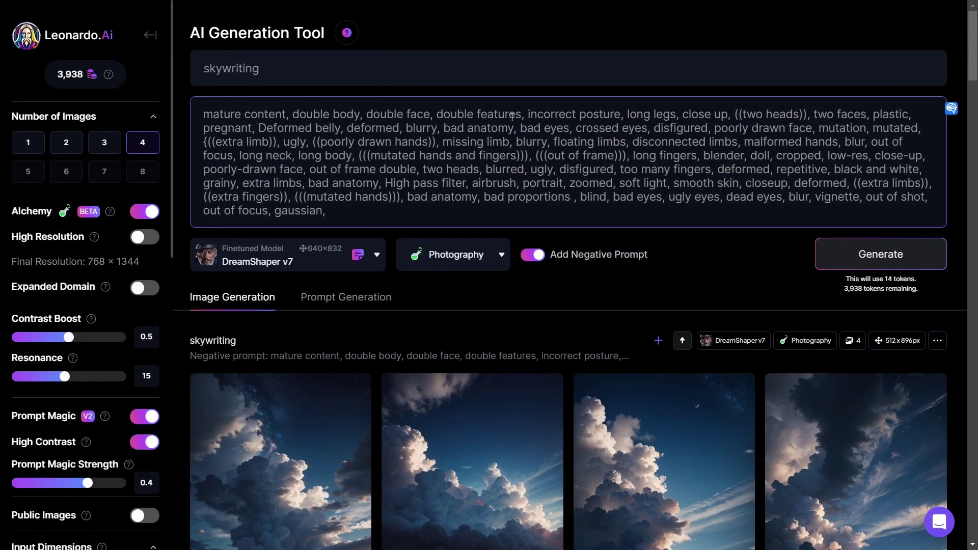
triple_click(277, 71)
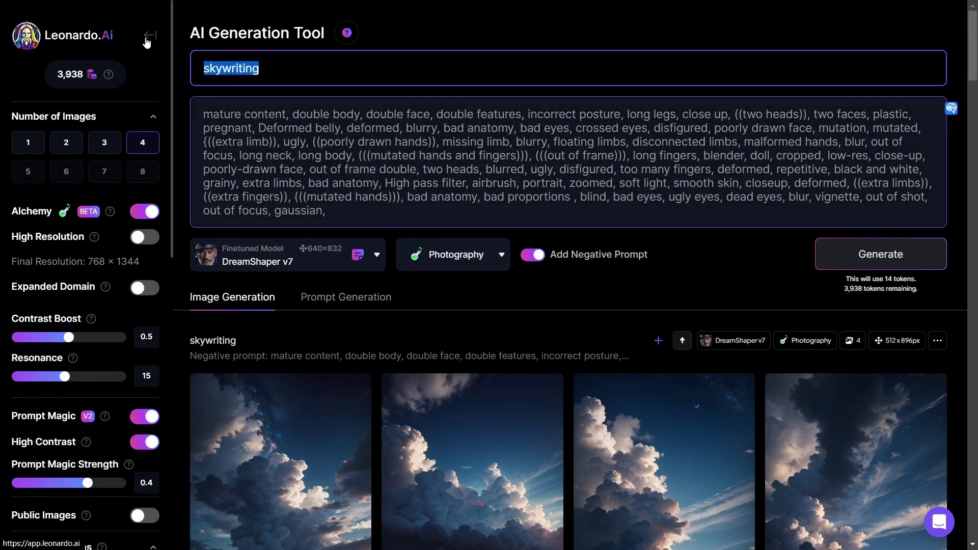
text(to)
key(BackSpace)
text(he tor)
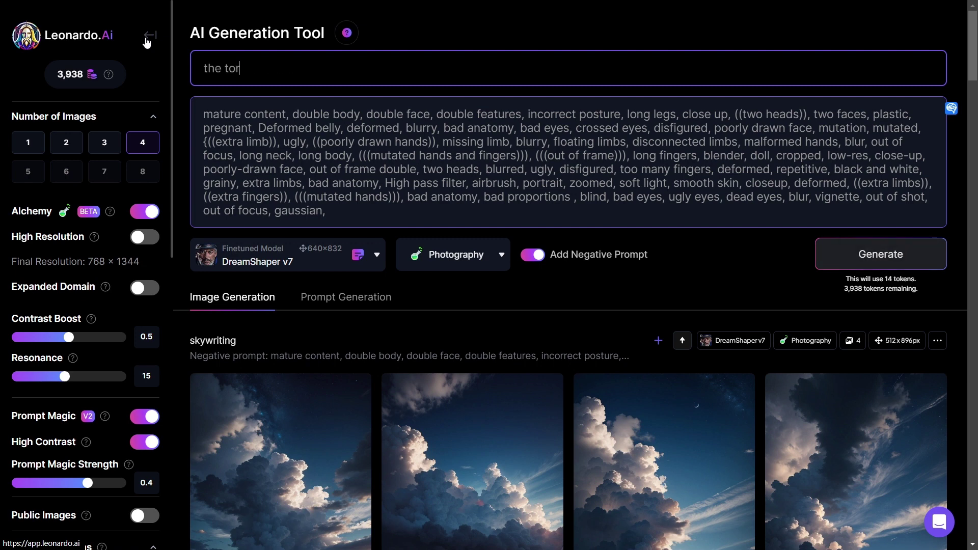
text(nodo)
key(Return)
Enlarge the first tornado image and cycle through all four back to the first.
scroll(410, 175, down, 6)
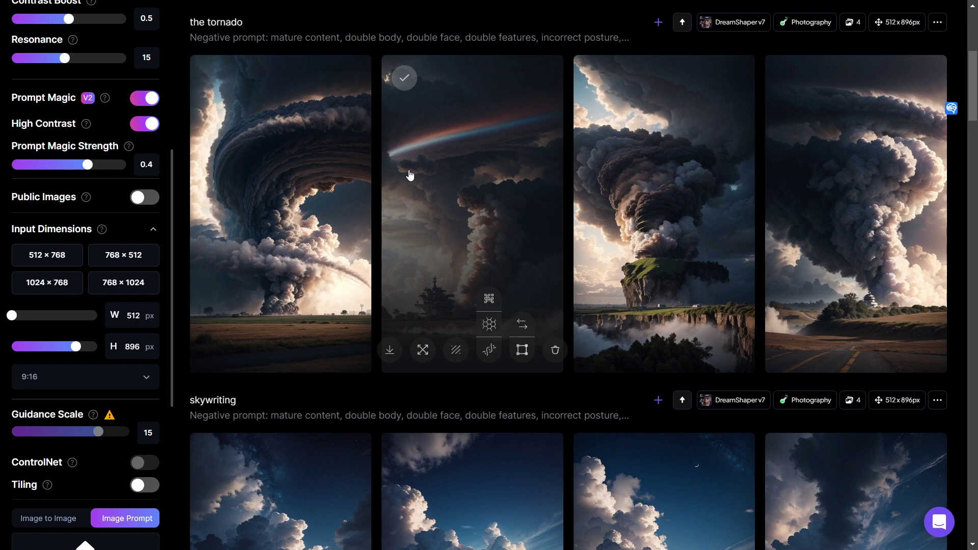
click(289, 229)
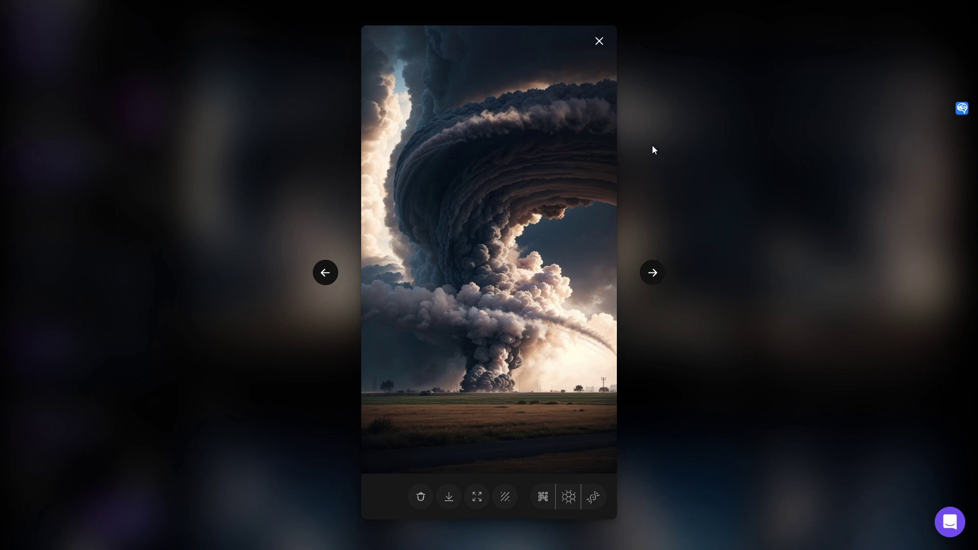
click(653, 275)
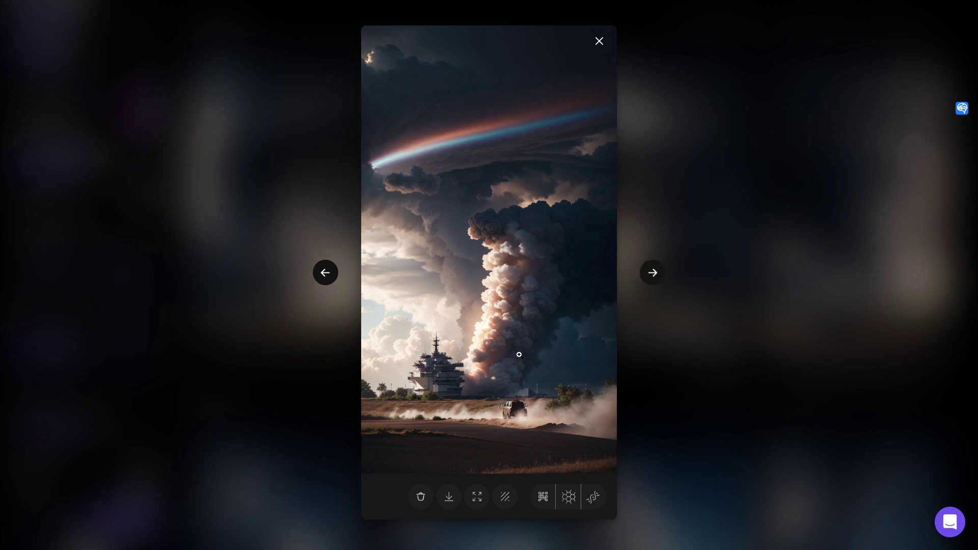
click(650, 275)
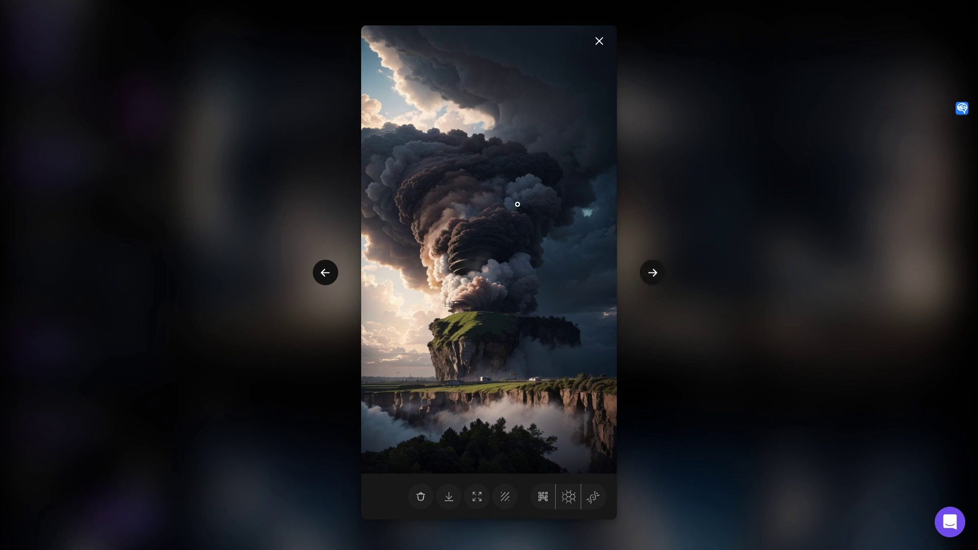
click(648, 276)
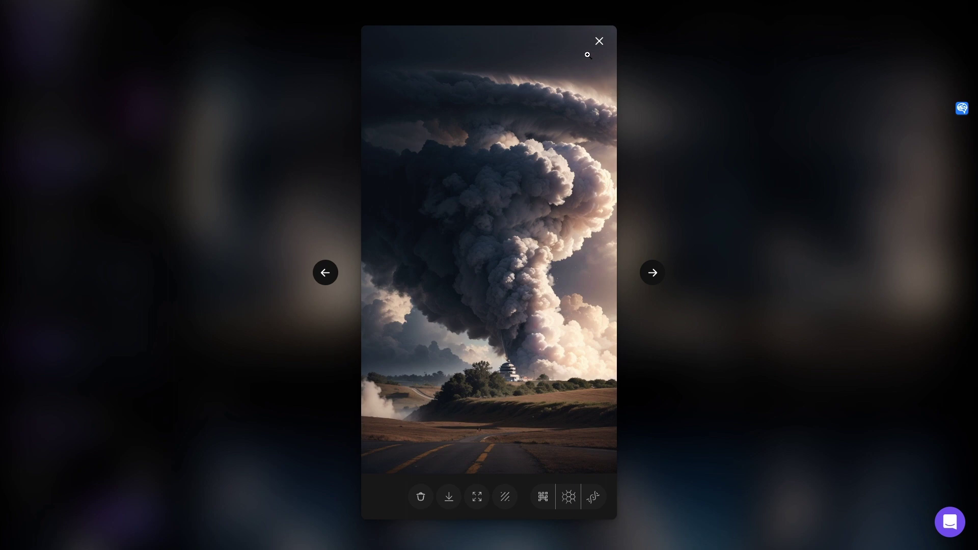
click(654, 274)
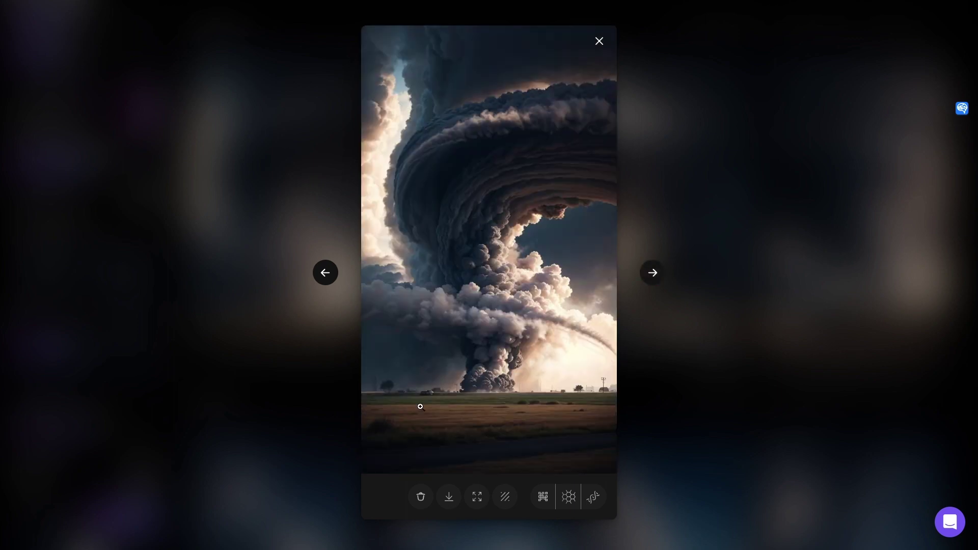
Download the first tornado image, open it in Photoshop, and widen its canvas to 1306 × 1344 px.
click(448, 498)
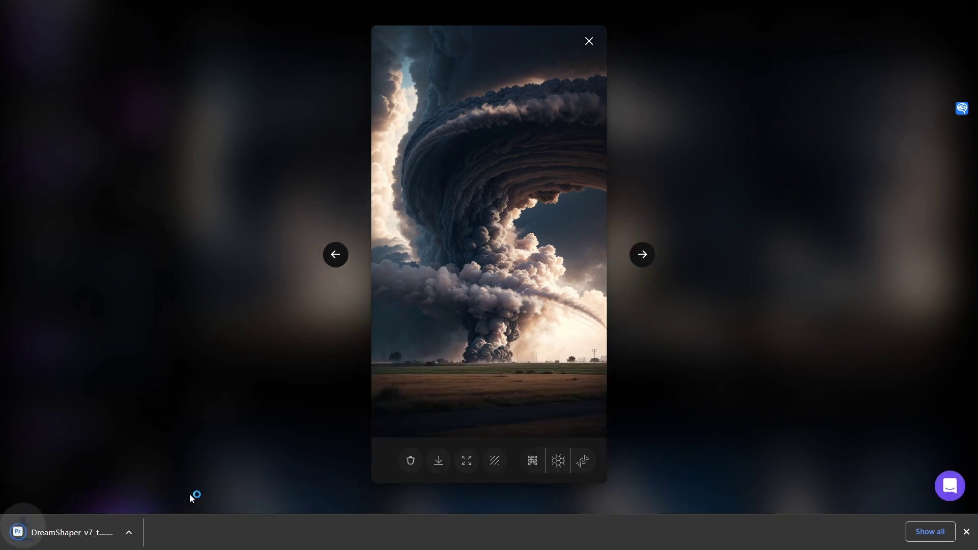
click(101, 531)
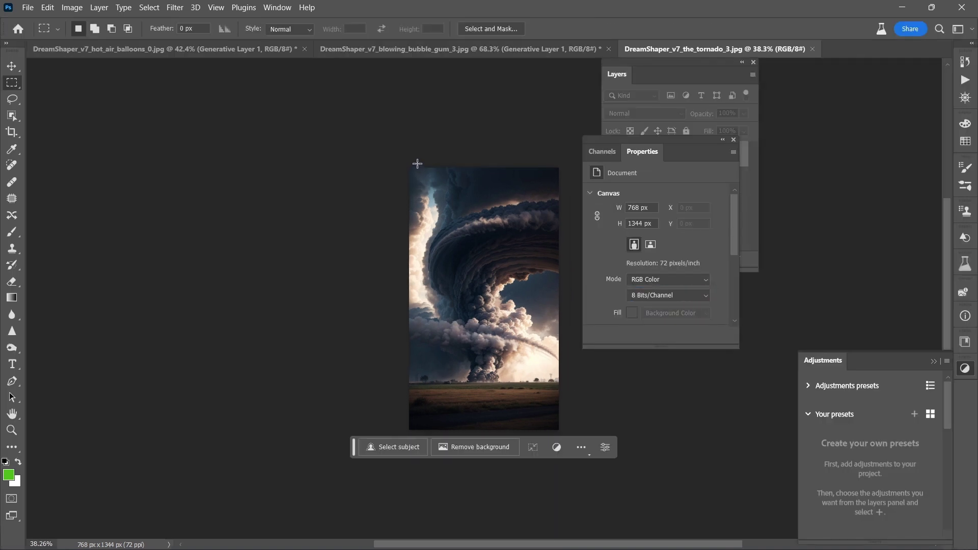
key(c)
drag(559, 304, 611, 308)
key(Return)
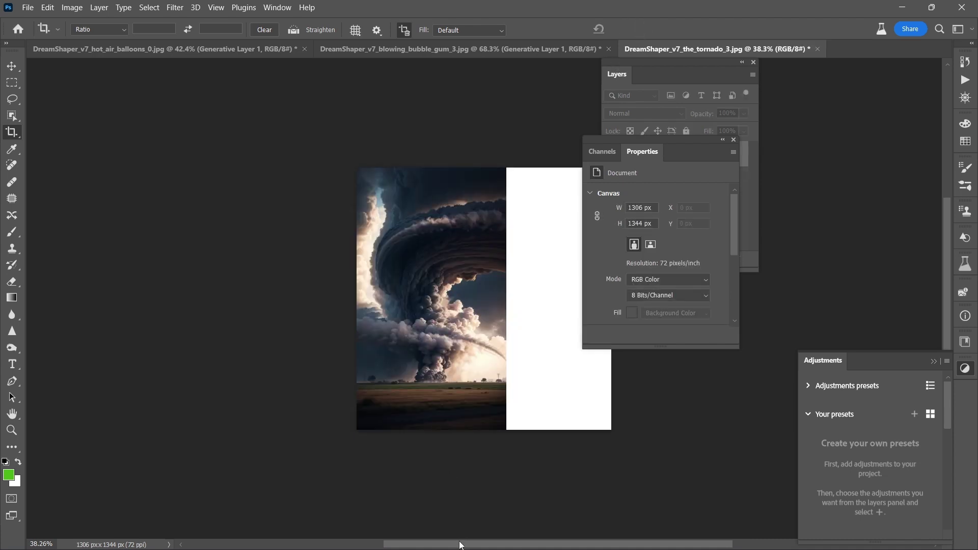
Marquee-select the blank right strip, overlapping the image edge slightly.
drag(460, 543, 488, 544)
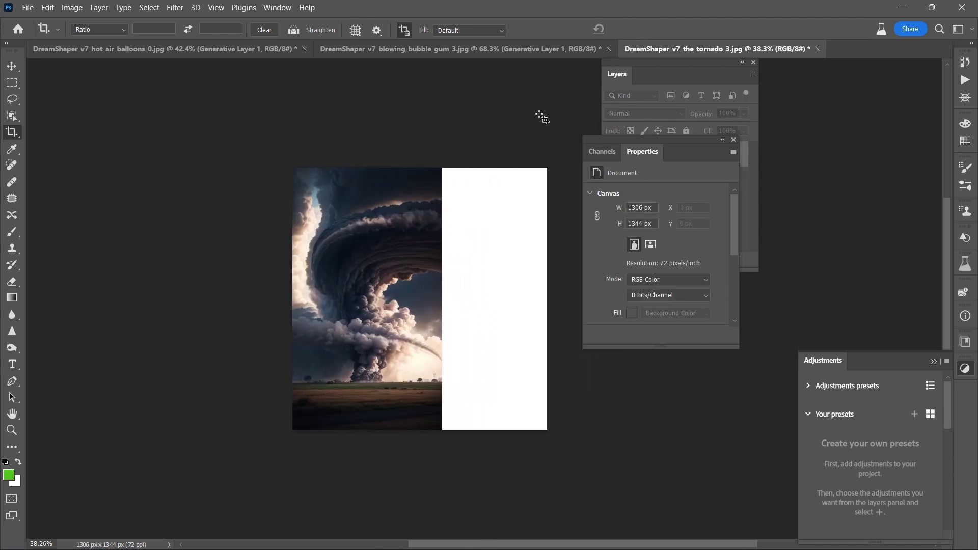
key(m)
drag(552, 162, 435, 474)
Run Generative Fill on the strip with no prompt and keep the third of three variations.
click(402, 448)
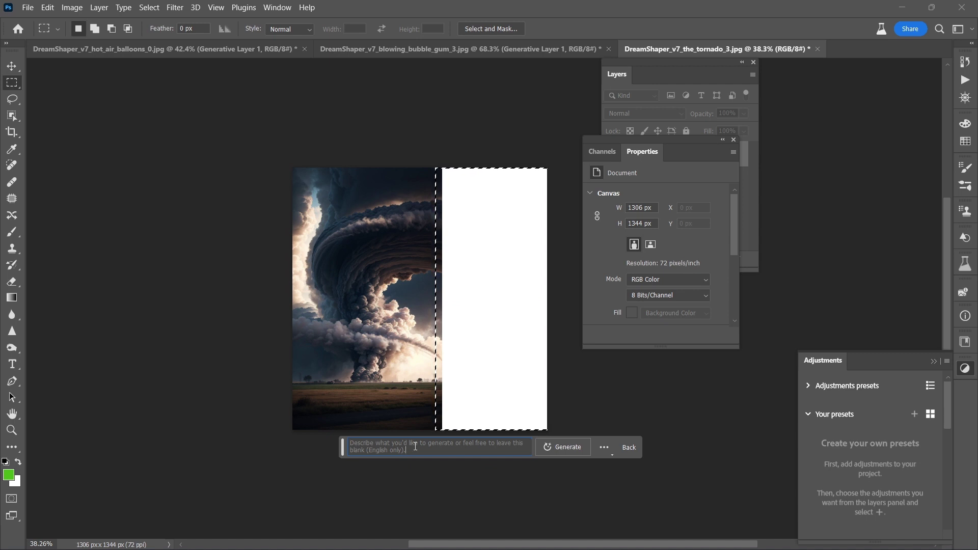
click(571, 445)
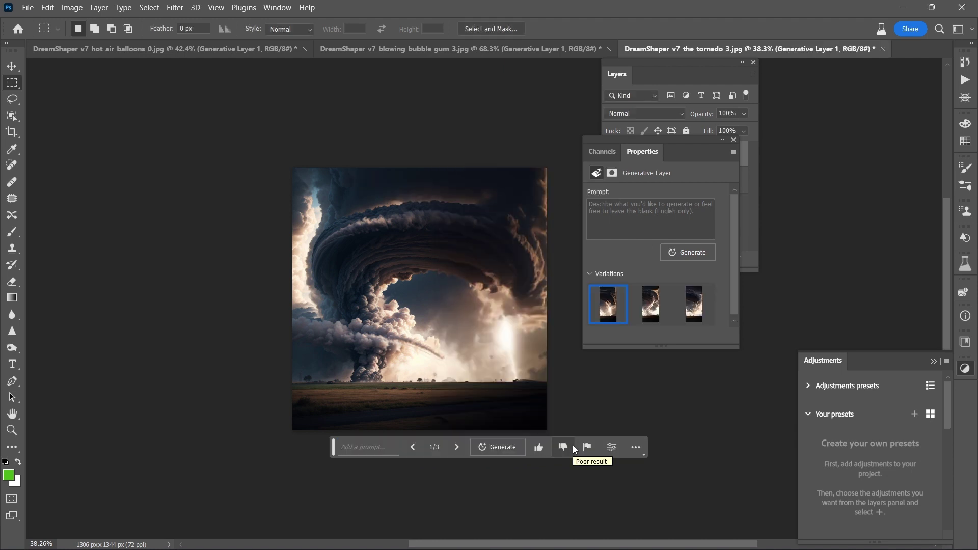
click(456, 447)
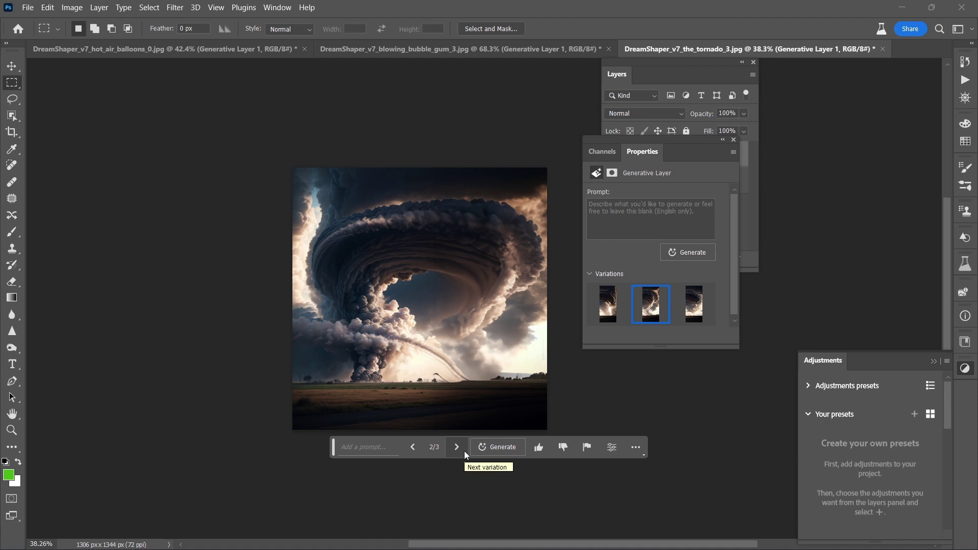
click(464, 451)
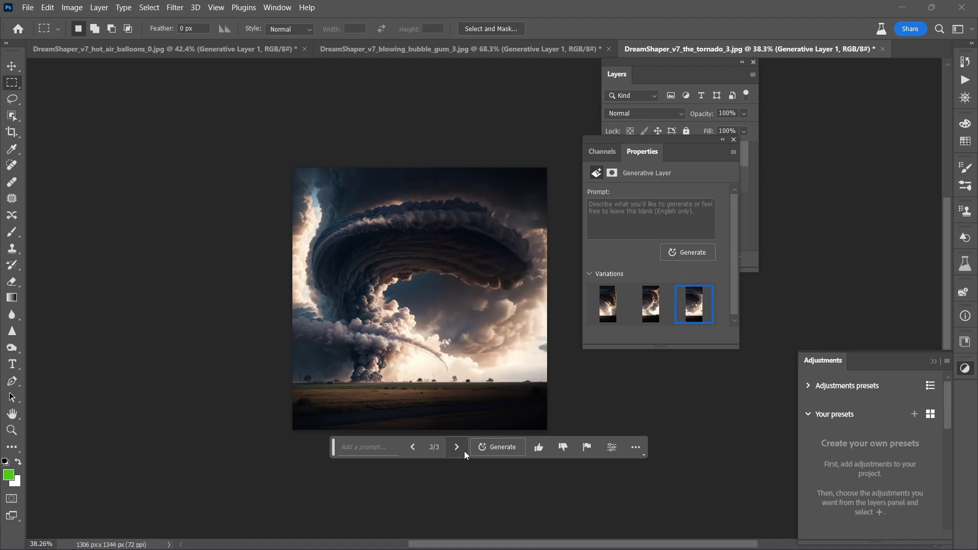
click(412, 447)
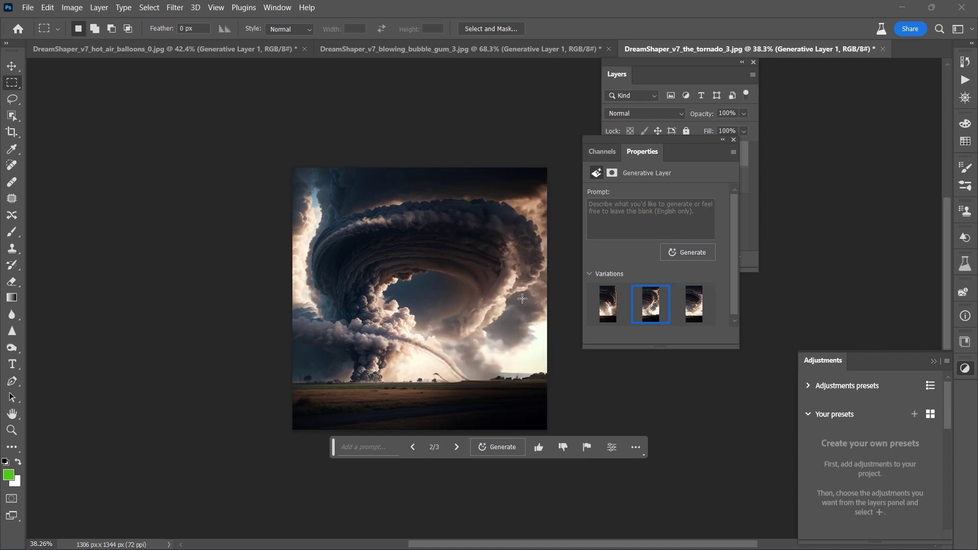
click(457, 448)
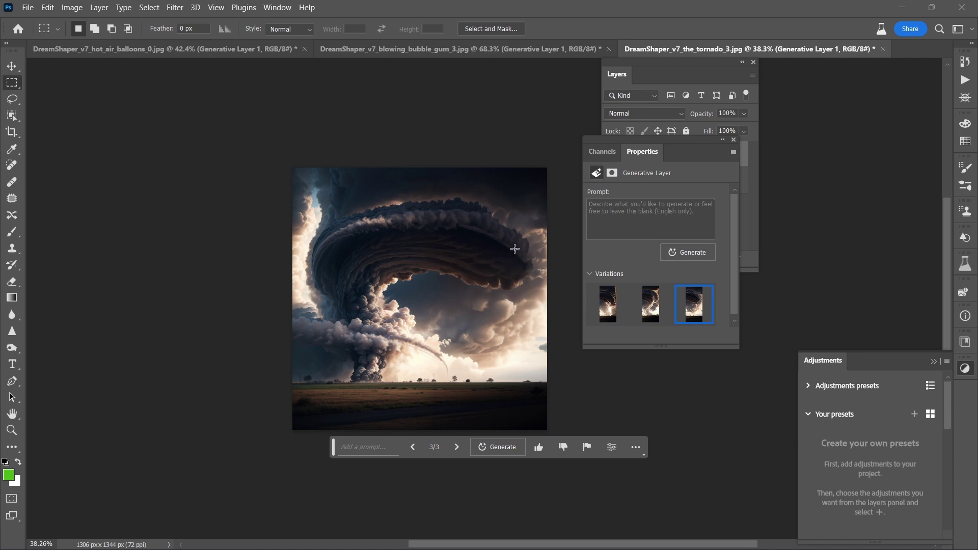
Hide Photoshop's panels, then in Leonardo.Ai close the enlarged tornado image and scroll to the top.
key(Tab)
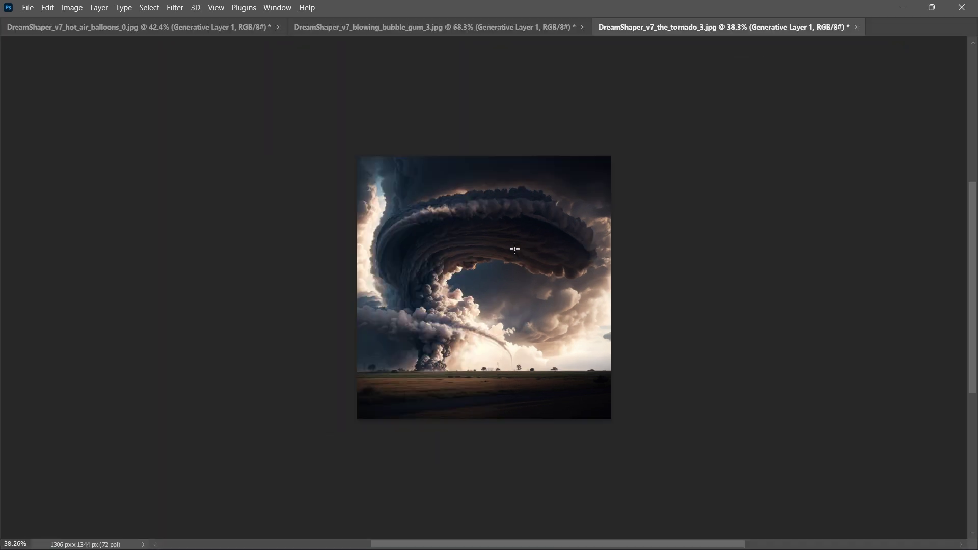
key(alt+Tab)
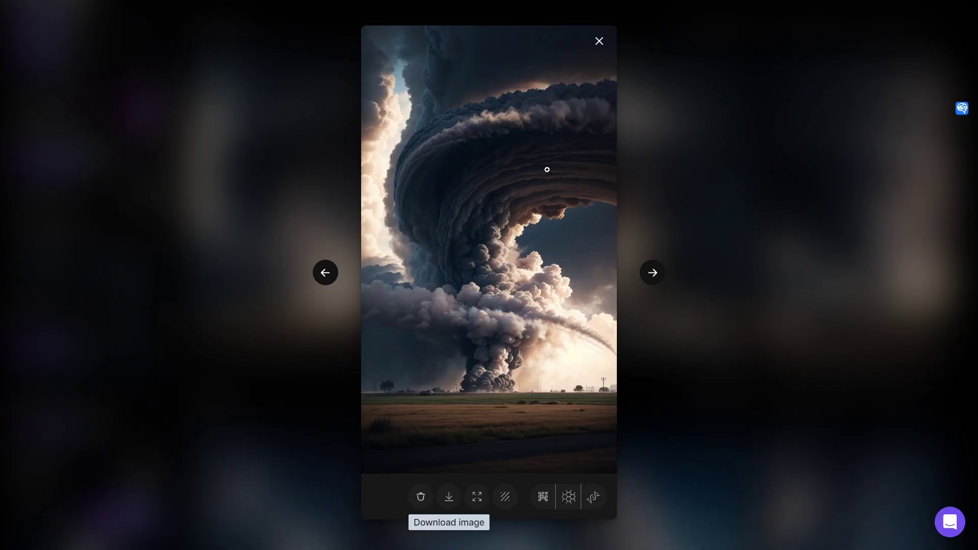
click(599, 42)
scroll(566, 116, up, 6)
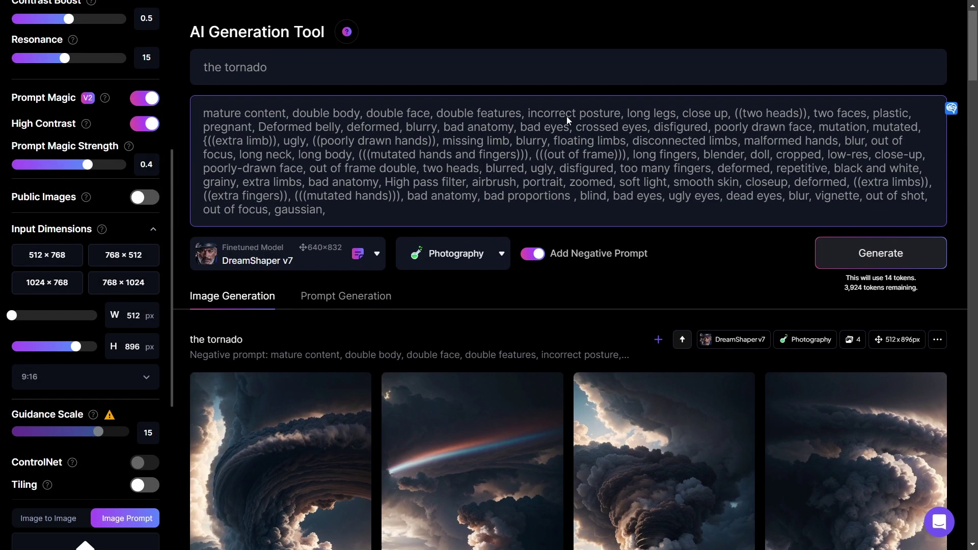
scroll(139, 131, up, 6)
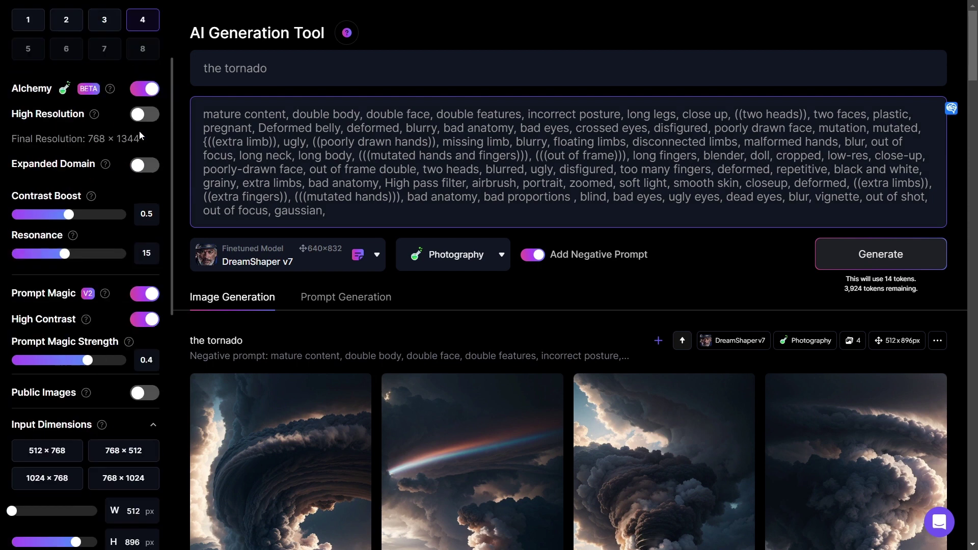